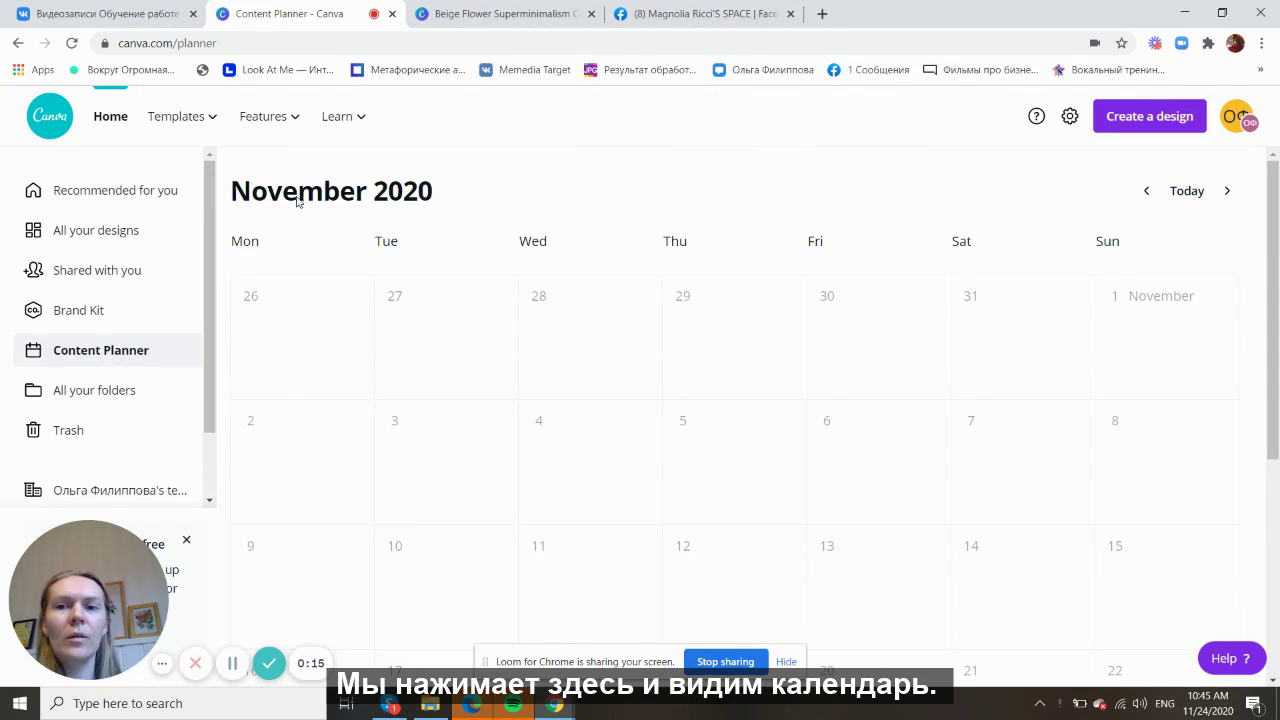
# - Create a Facebook Post design for November 25 and apply the Homemade Cheese Board page from the Light Brown and Blue Leaves set
pyautogui.scroll(-1, 730, 265)
pyautogui.scroll(-3, 730, 265)
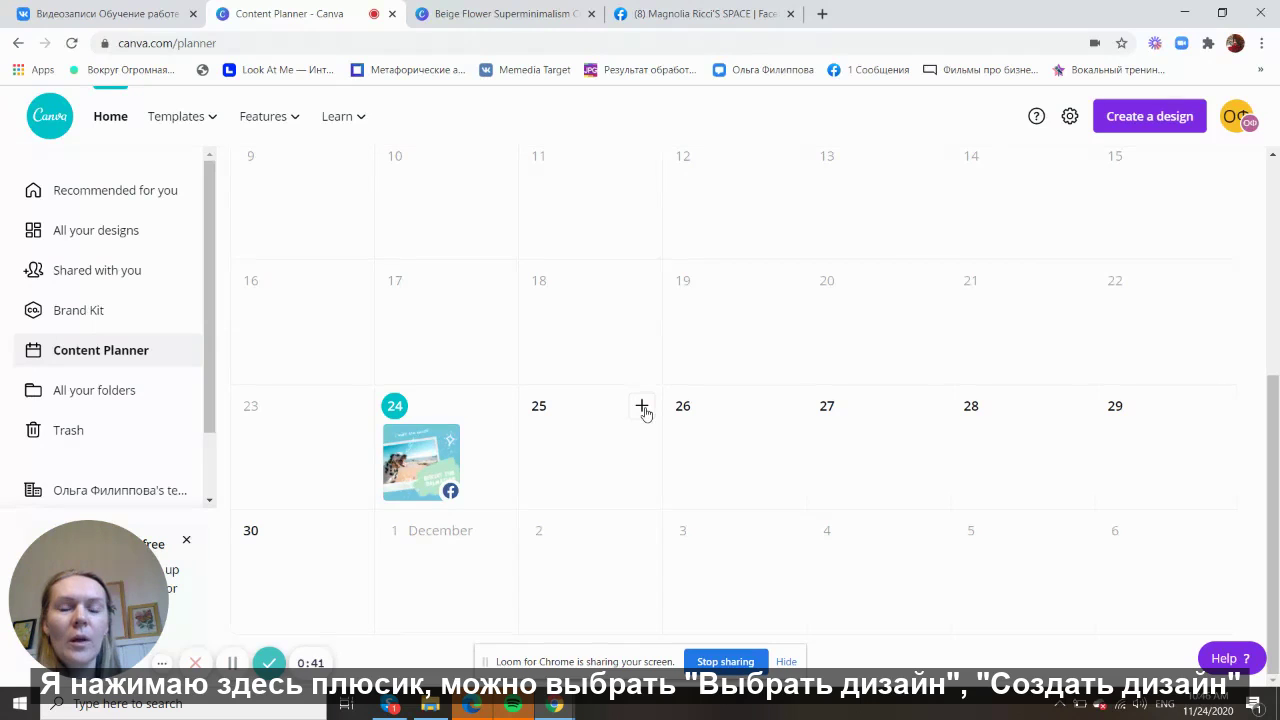
pyautogui.click(642, 407)
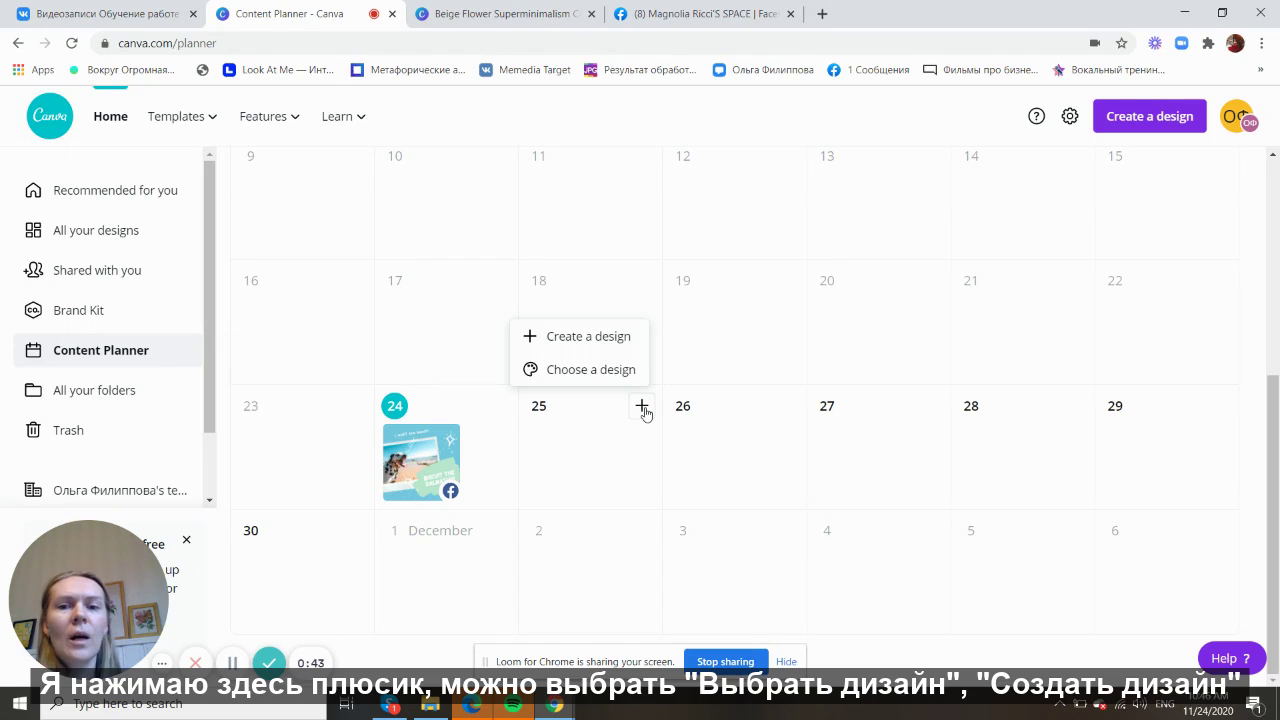
pyautogui.click(634, 343)
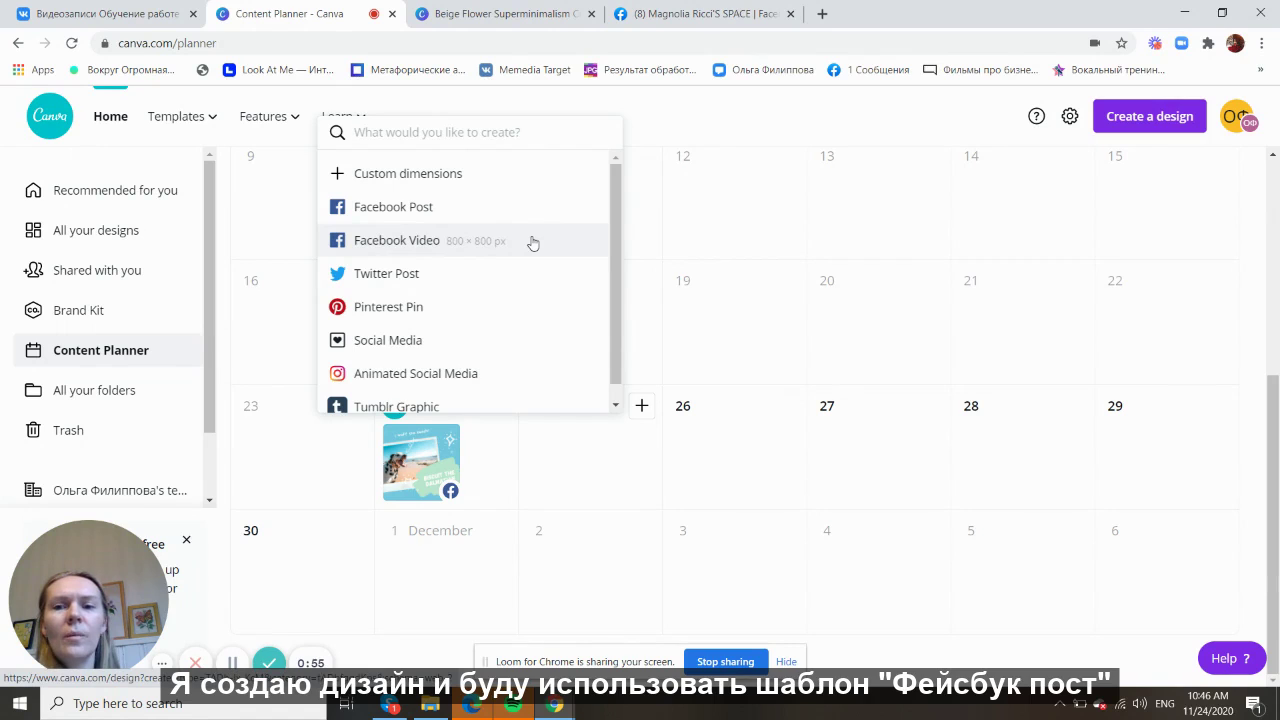
pyautogui.click(479, 214)
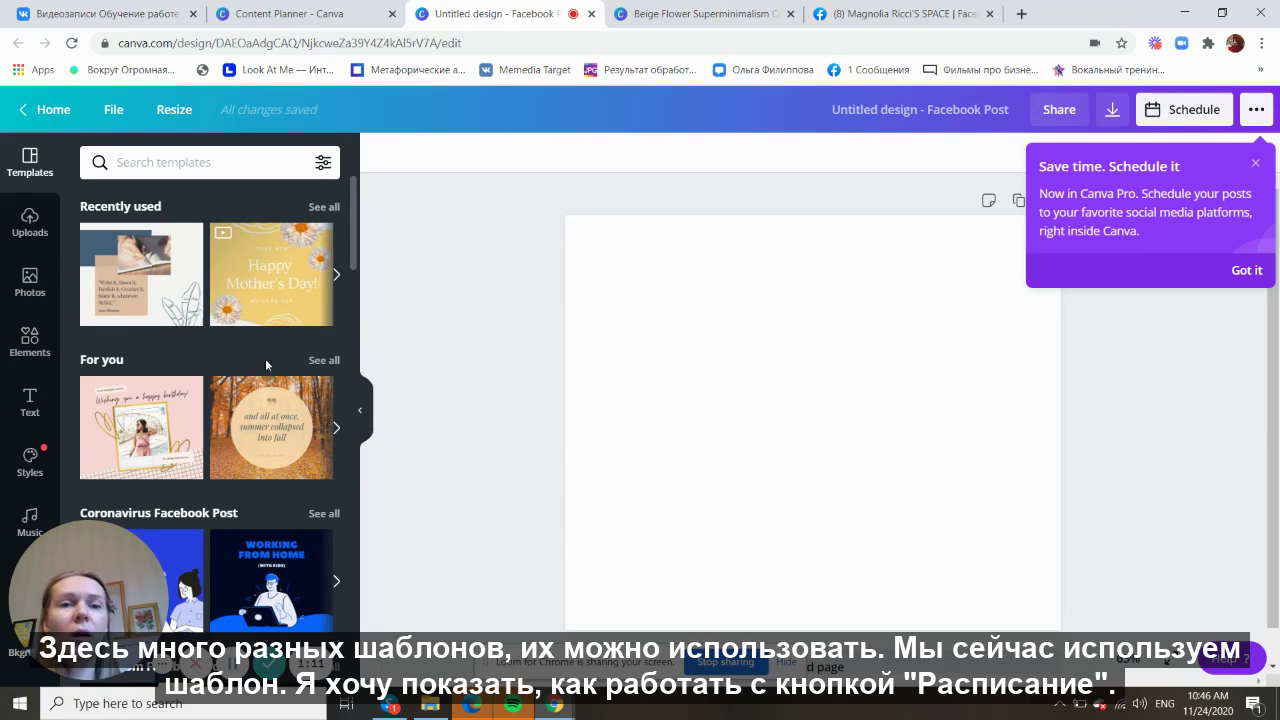
pyautogui.click(177, 286)
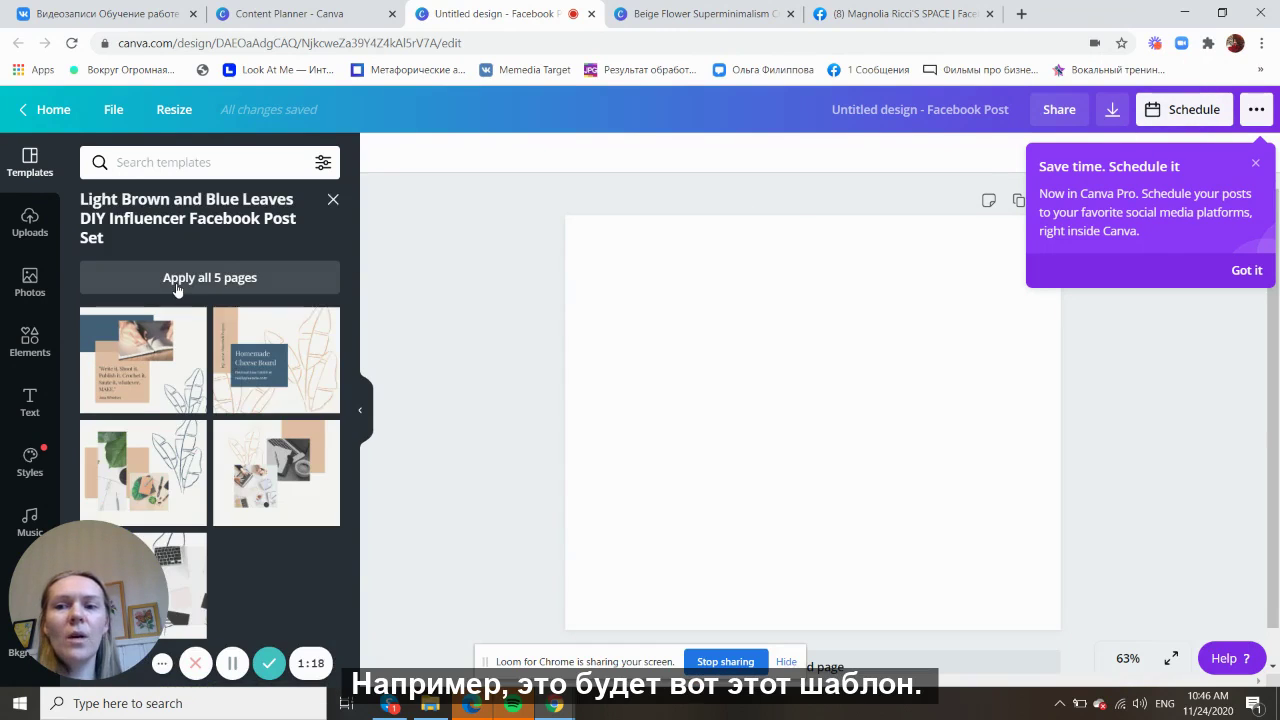
pyautogui.click(267, 367)
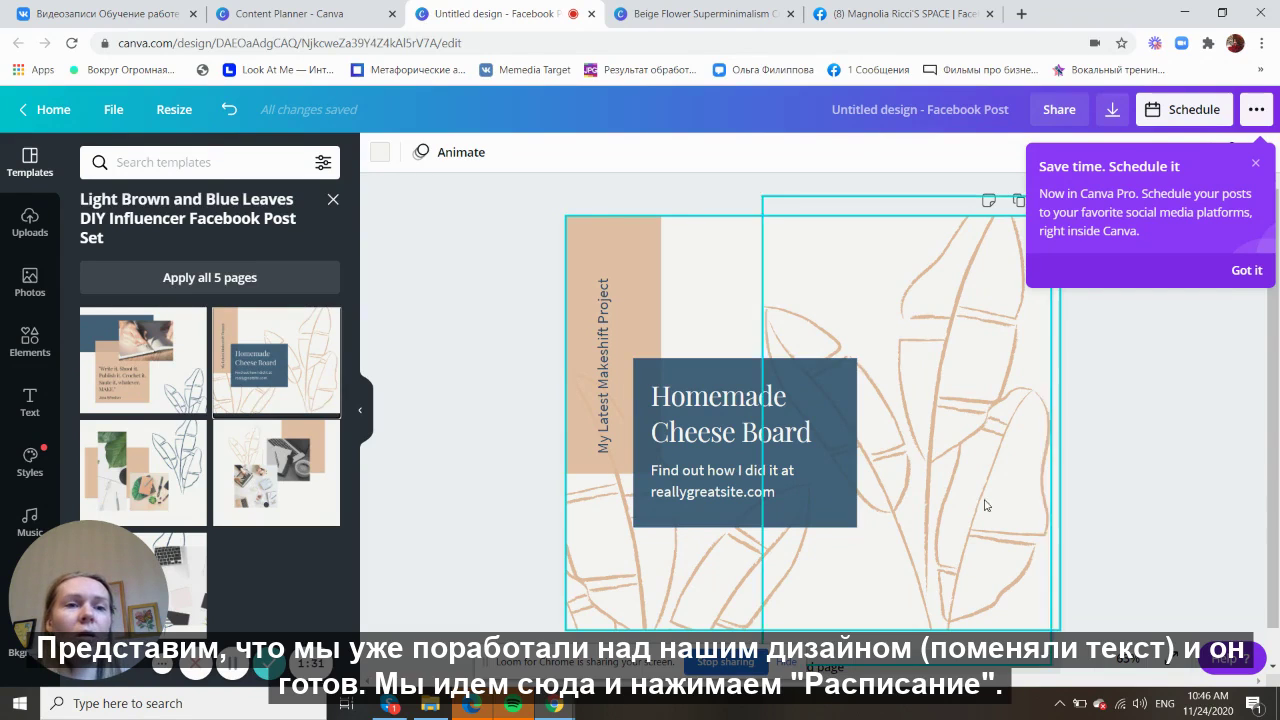
# - Open the design's scheduling settings and confirm Wednesday, Nov 25, 11:46 AM as the publishing time
pyautogui.click(1200, 116)
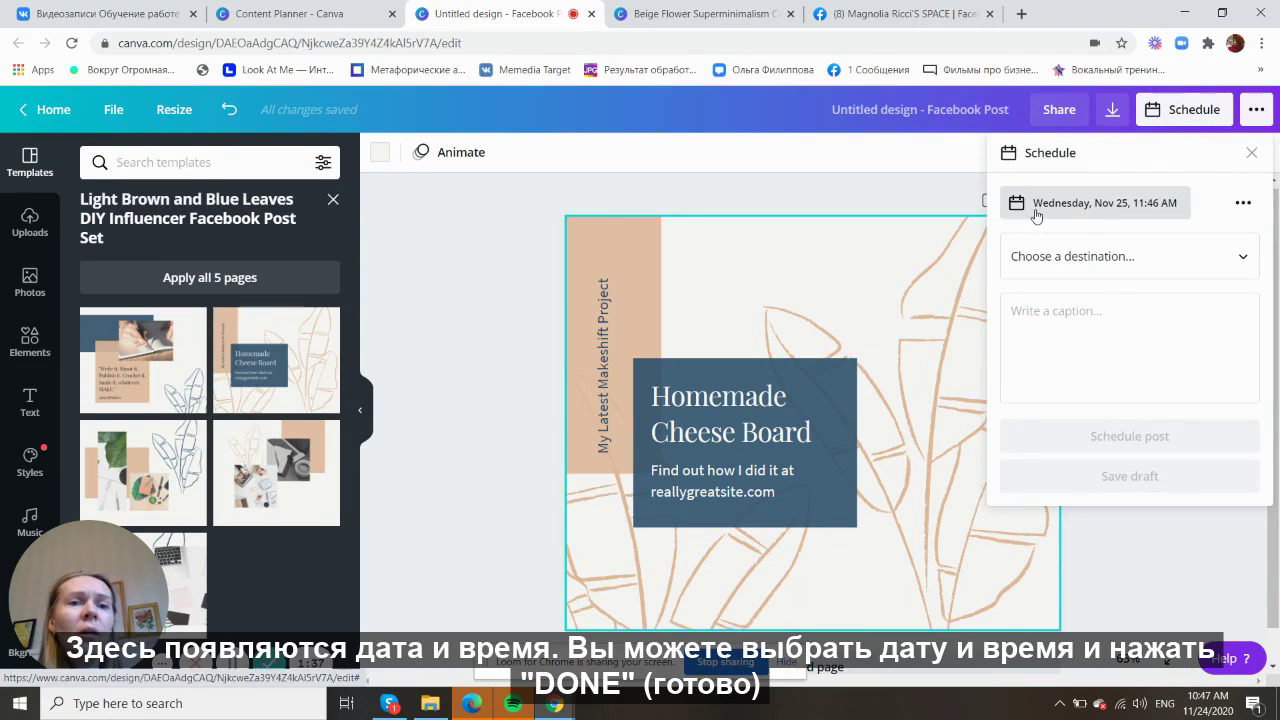
pyautogui.click(1176, 208)
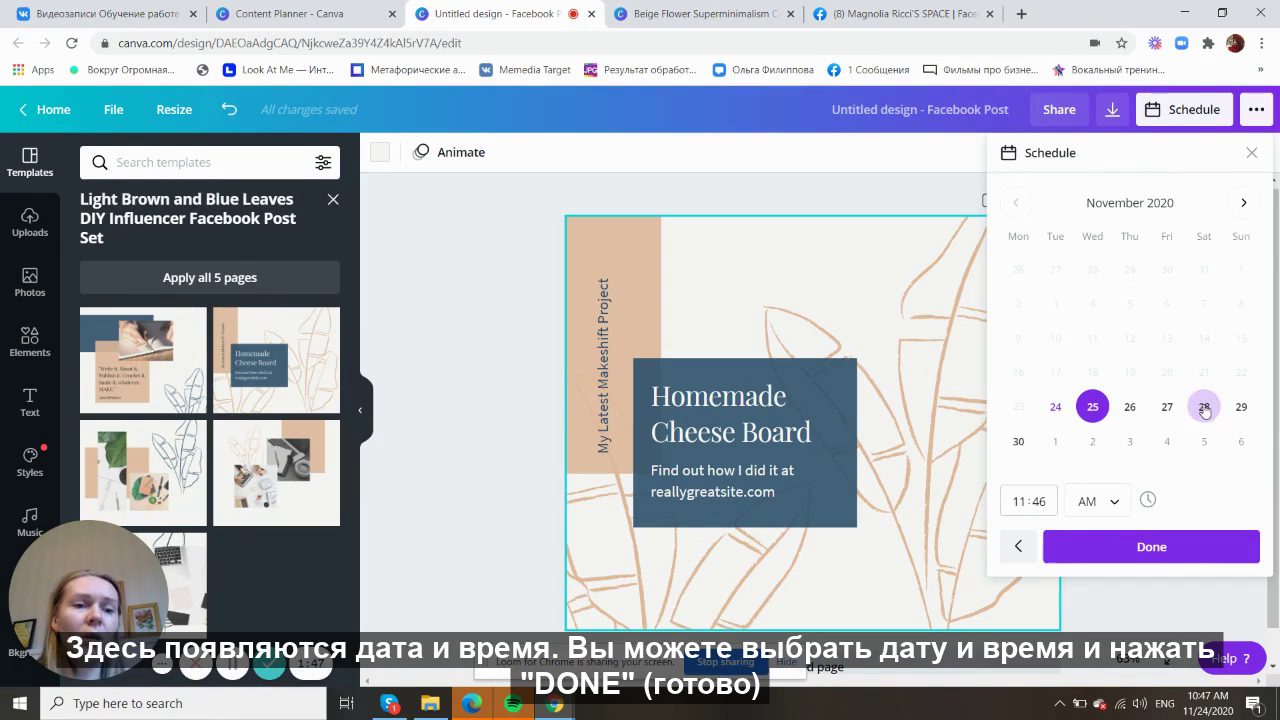
pyautogui.click(1182, 553)
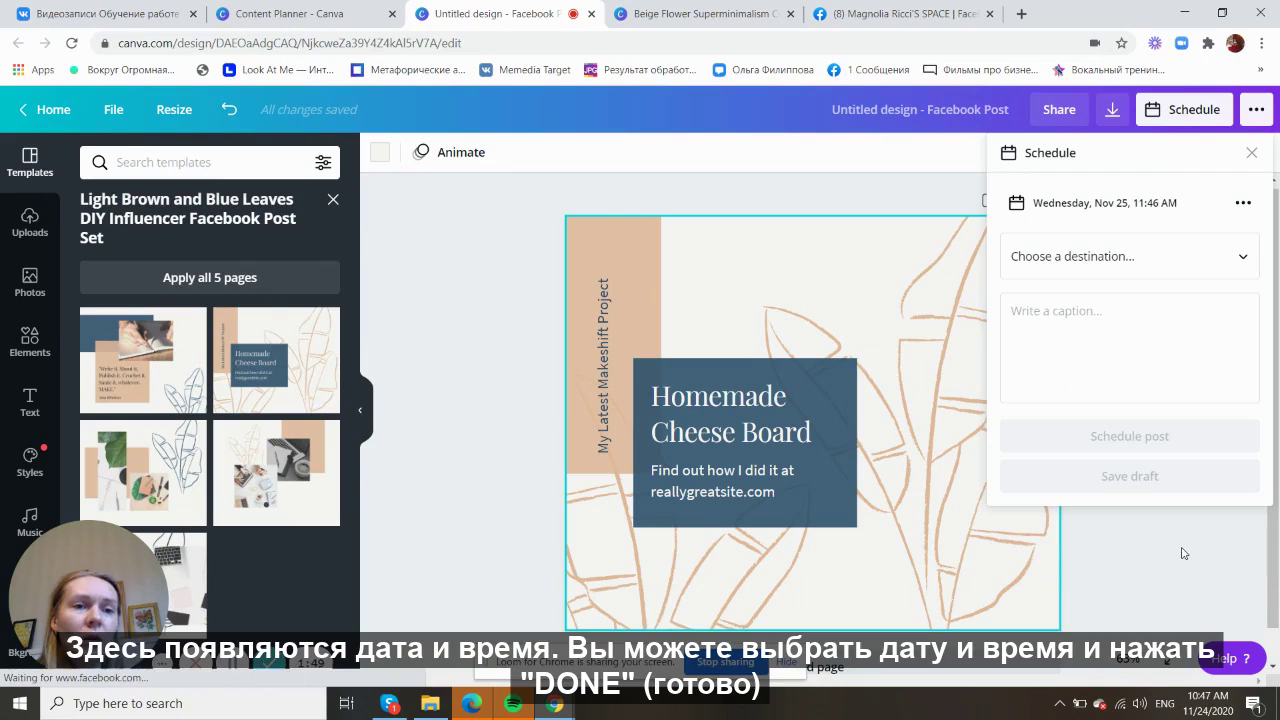
# - Try to add a Facebook Page as a new publishing destination for the post
pyautogui.click(1158, 262)
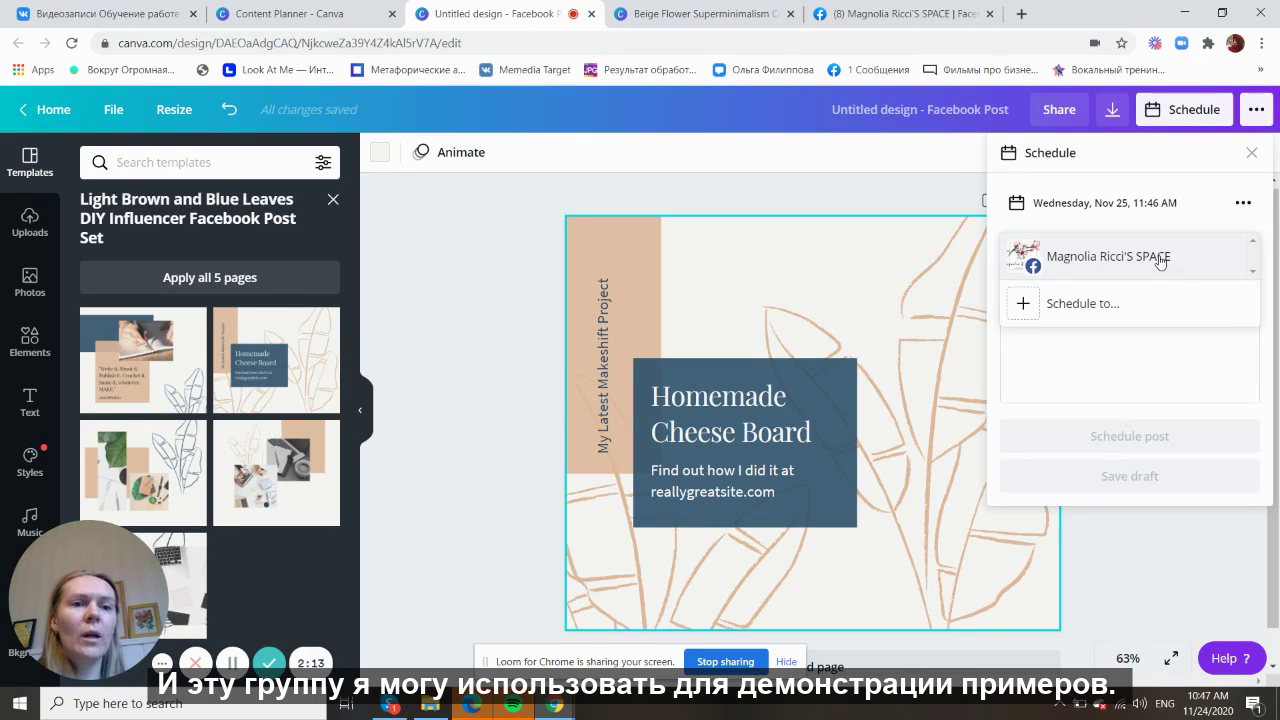
pyautogui.click(1107, 313)
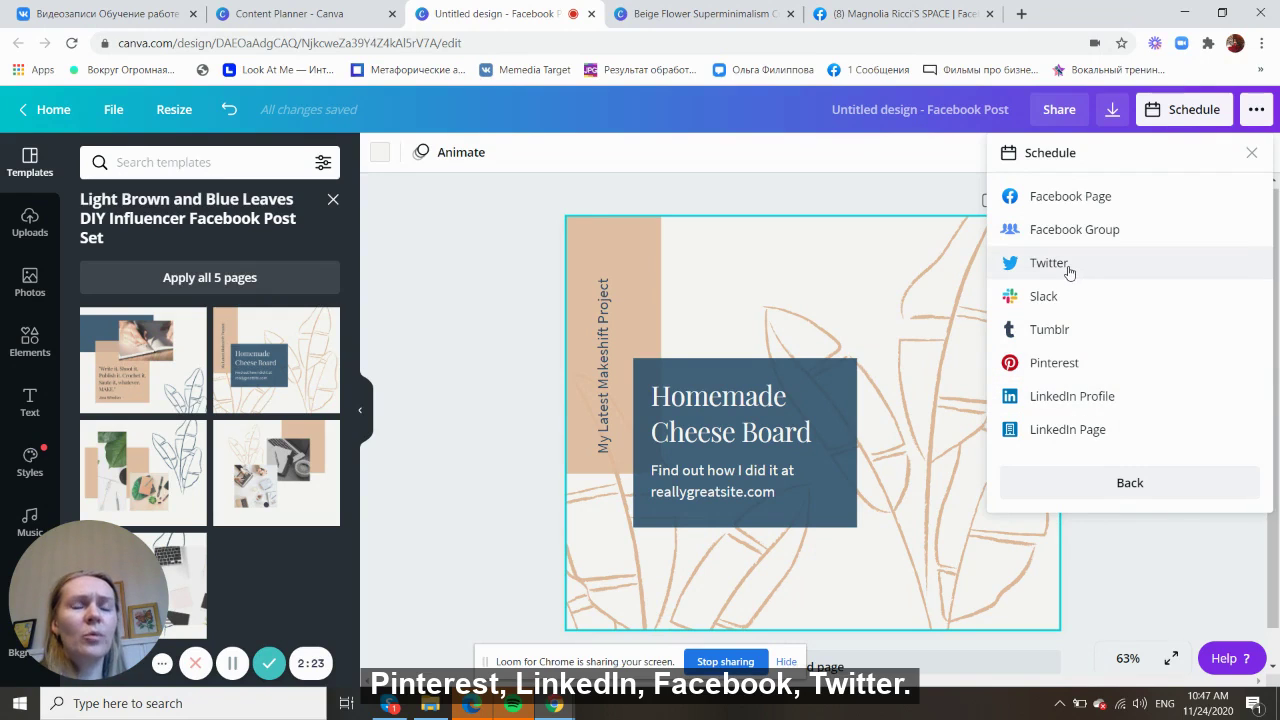
pyautogui.click(1175, 201)
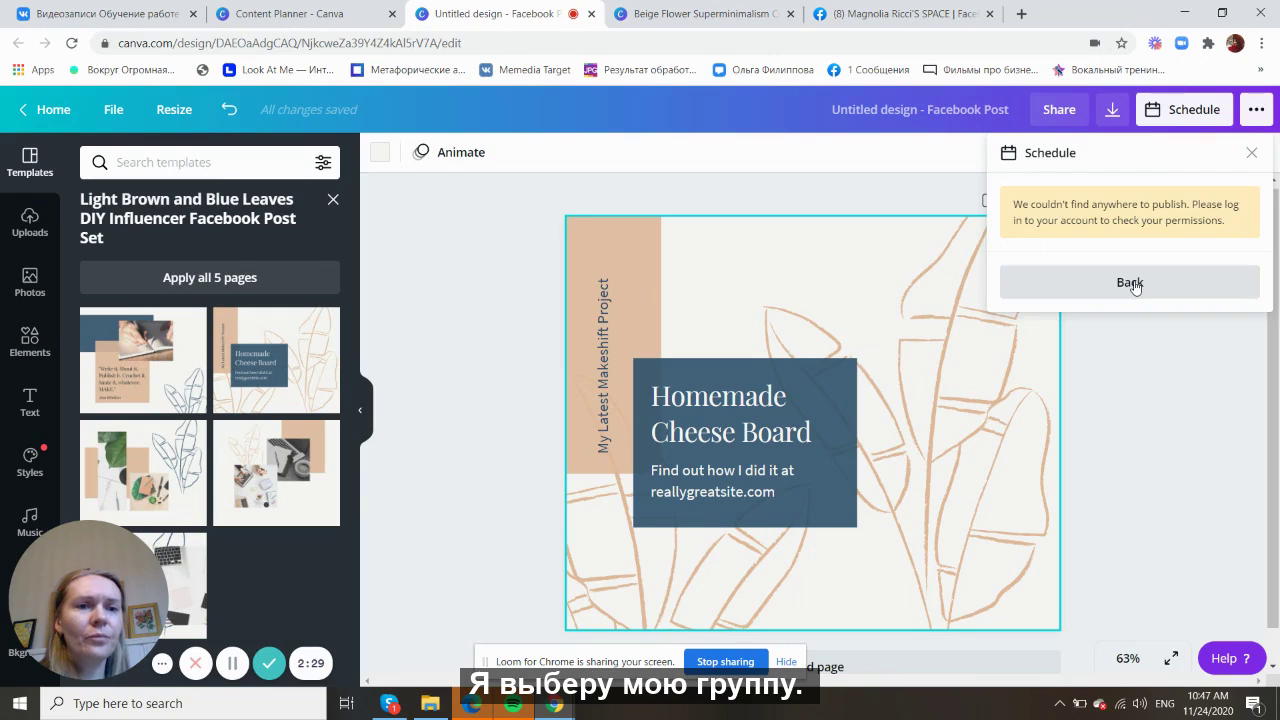
pyautogui.click(1134, 284)
# - Choose the already connected Facebook page as the post's destination
pyautogui.click(1142, 254)
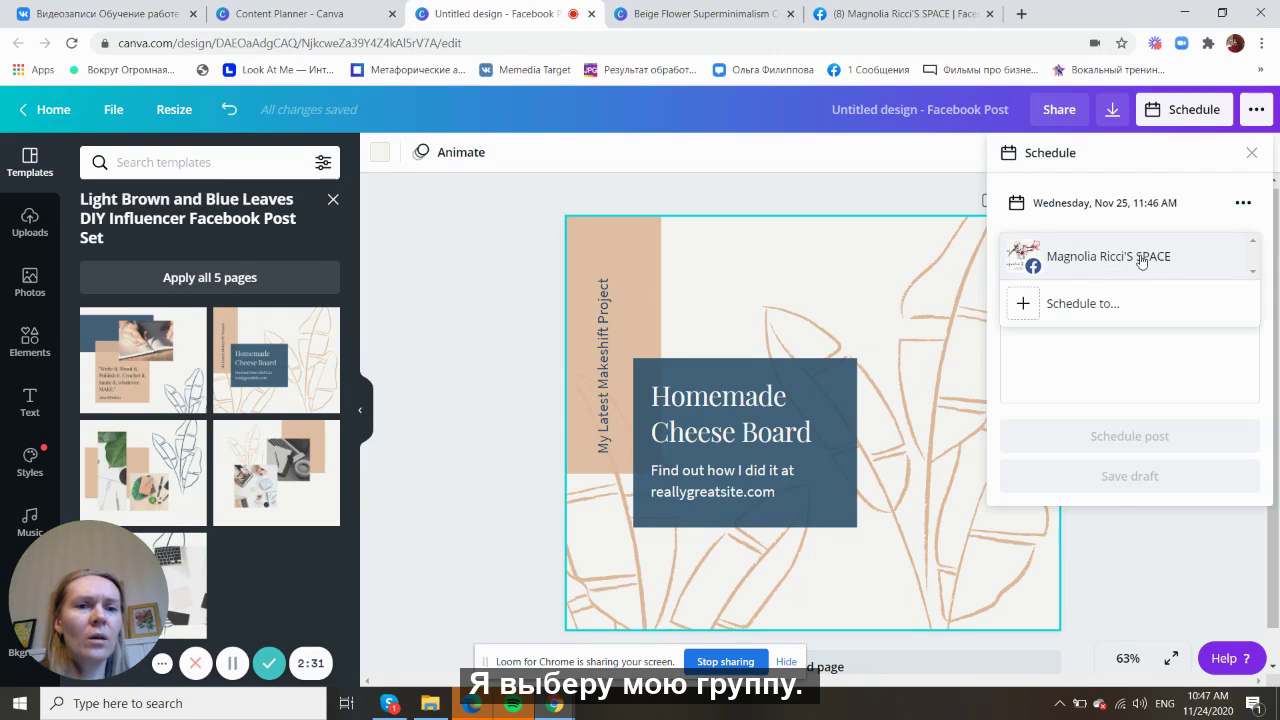
pyautogui.click(1142, 258)
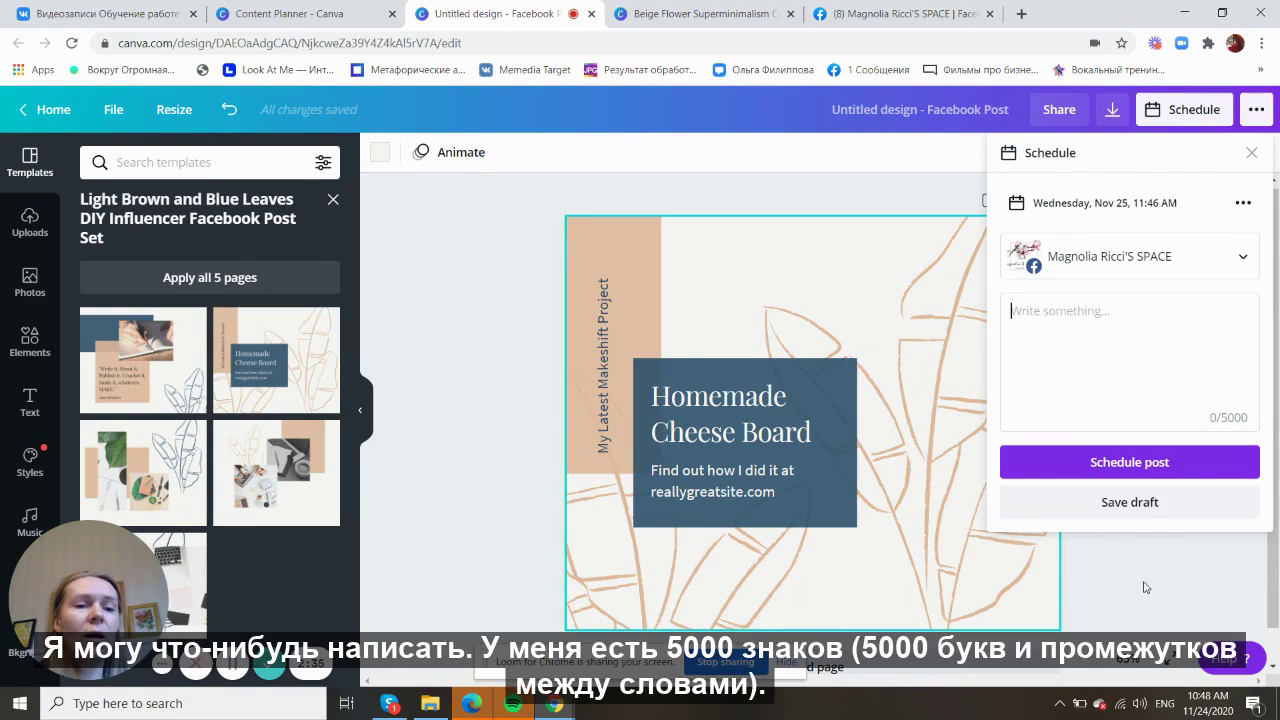
pyautogui.click(1076, 343)
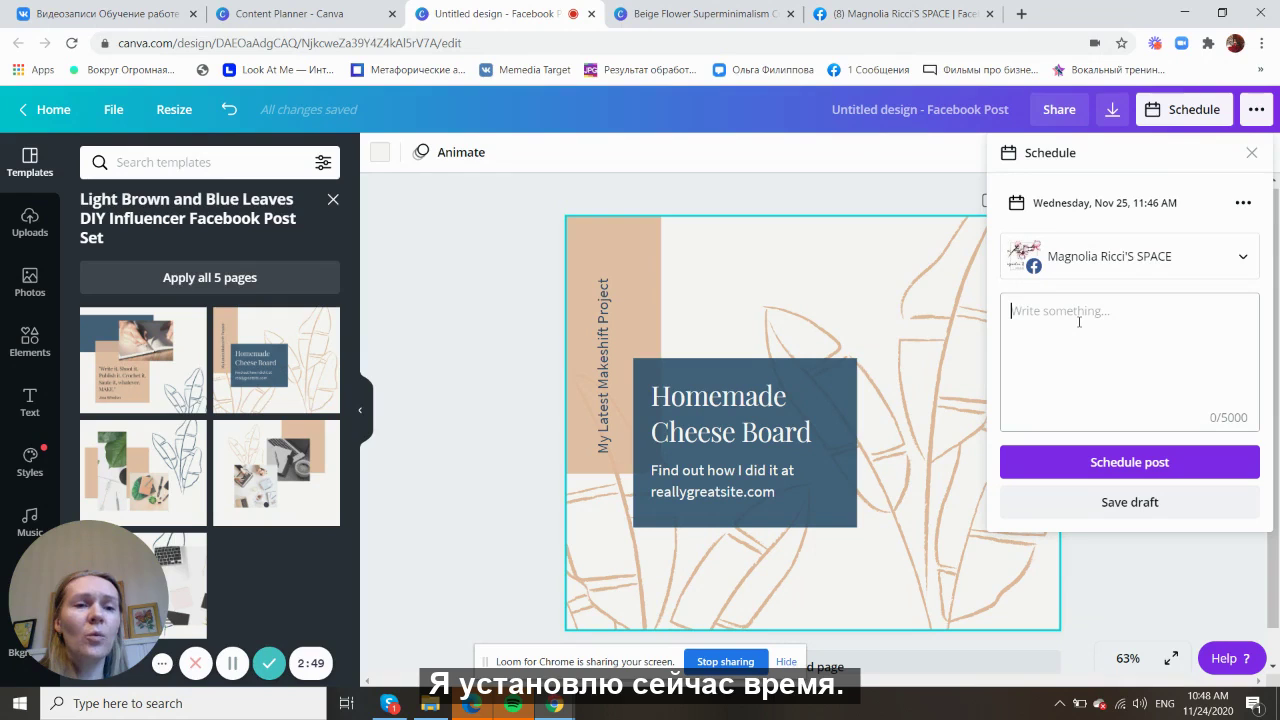
# - Set the post's publishing date and time to November 24, 10:49 AM
pyautogui.click(1127, 207)
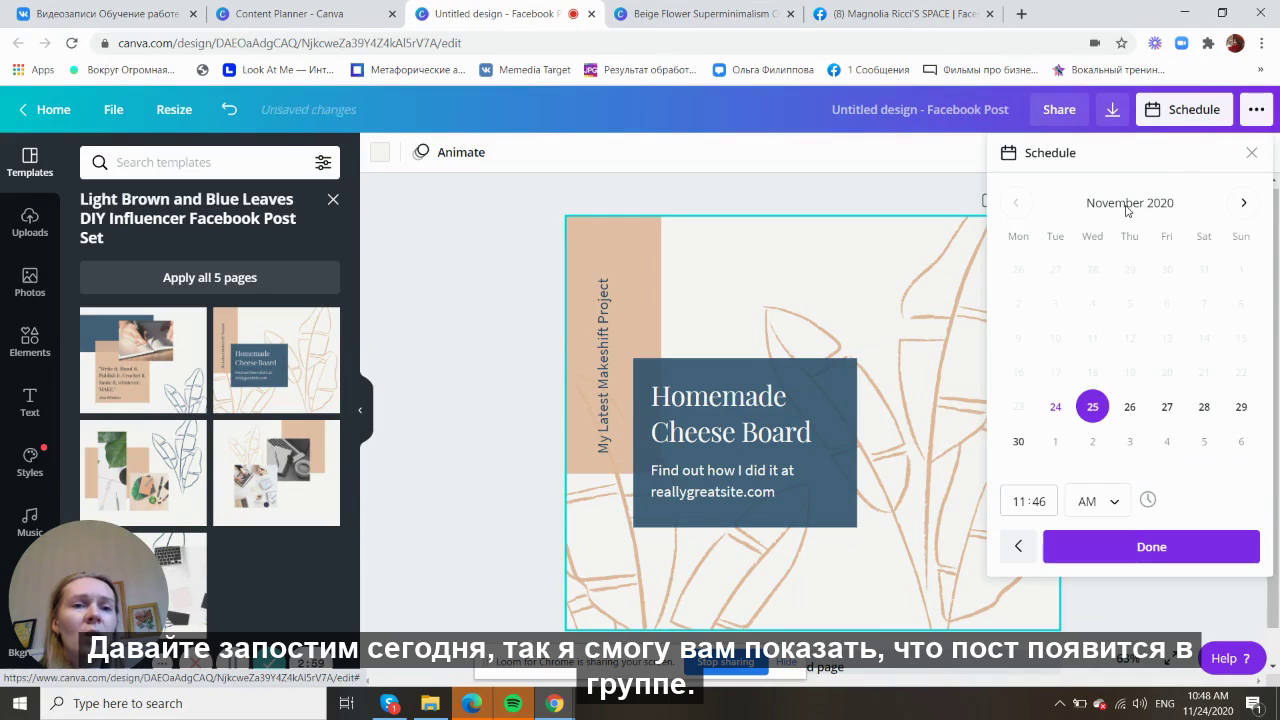
pyautogui.click(1055, 410)
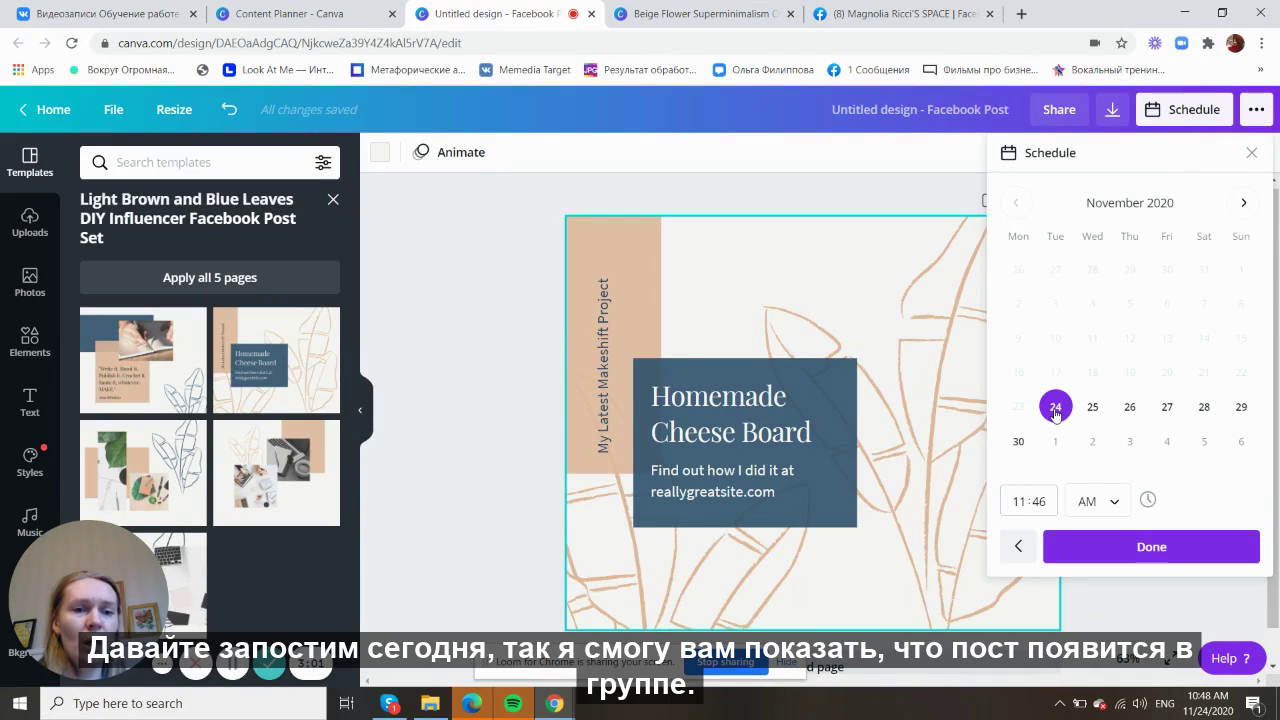
pyautogui.click(1022, 511)
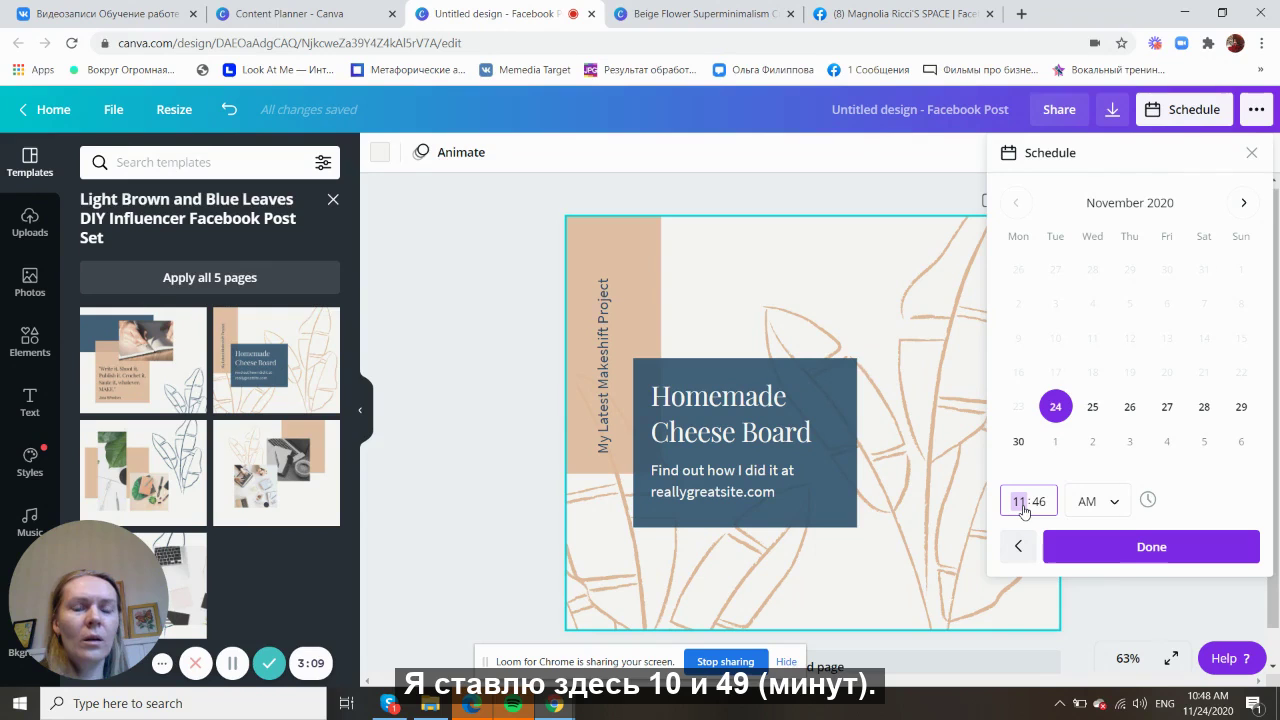
pyautogui.write('10')
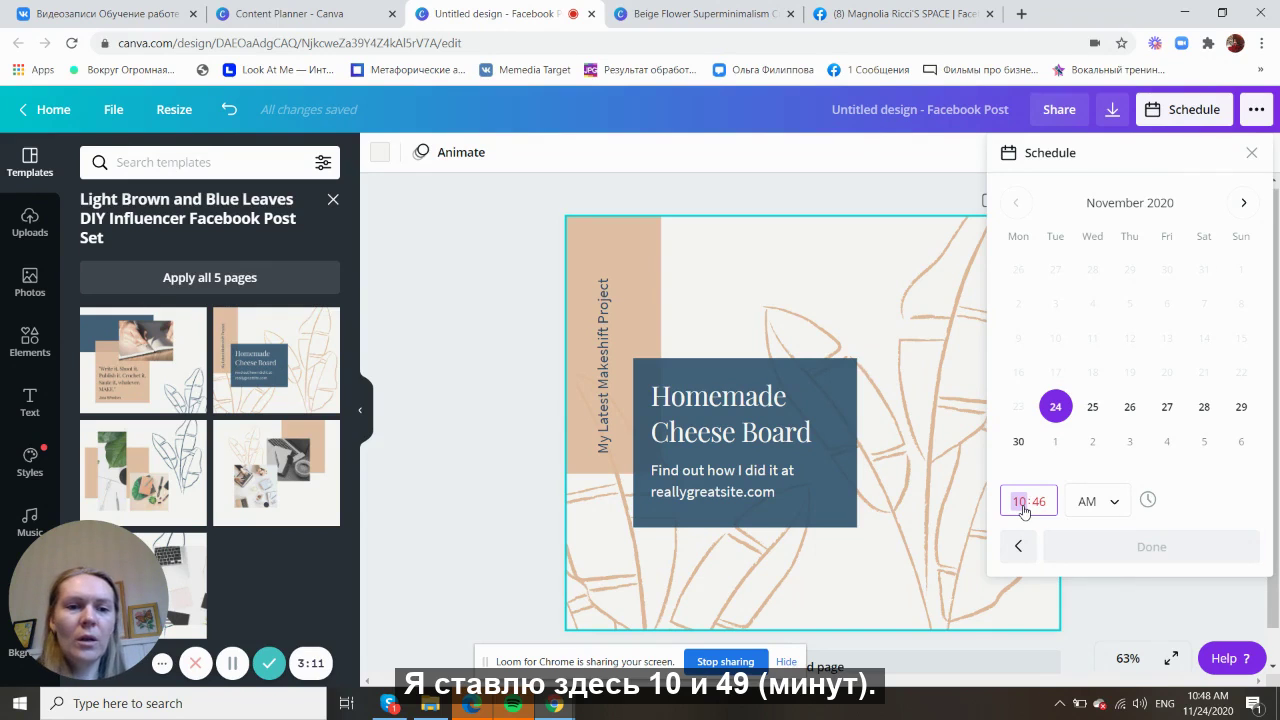
pyautogui.click(1040, 506)
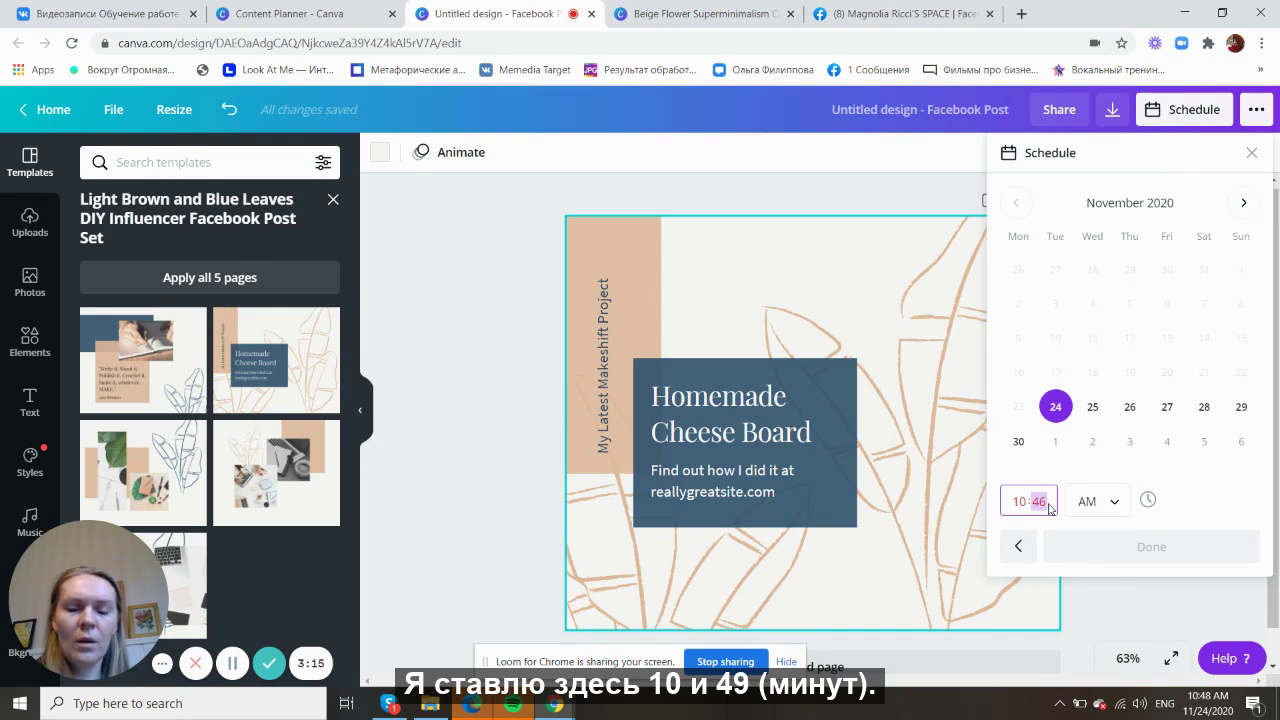
pyautogui.write('49')
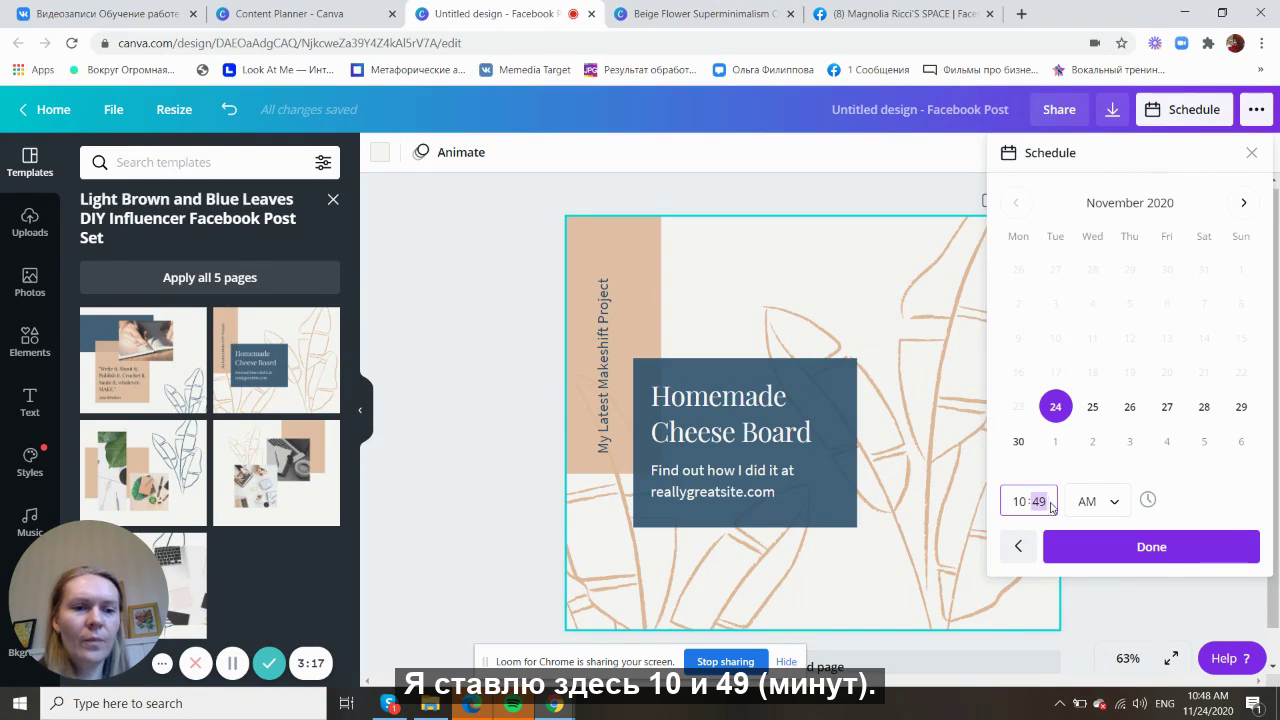
pyautogui.click(1144, 549)
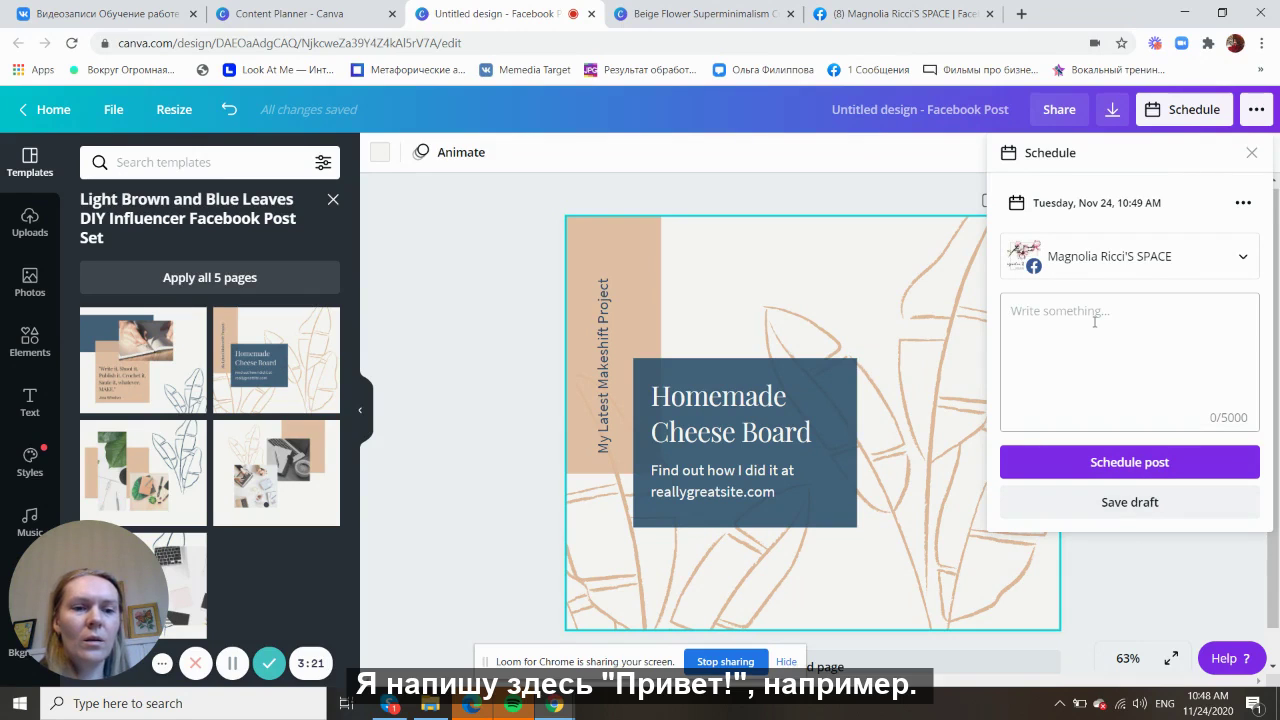
# - Add the caption "Hello!", schedule the post, and dismiss the confirmation
pyautogui.write('Hello!')
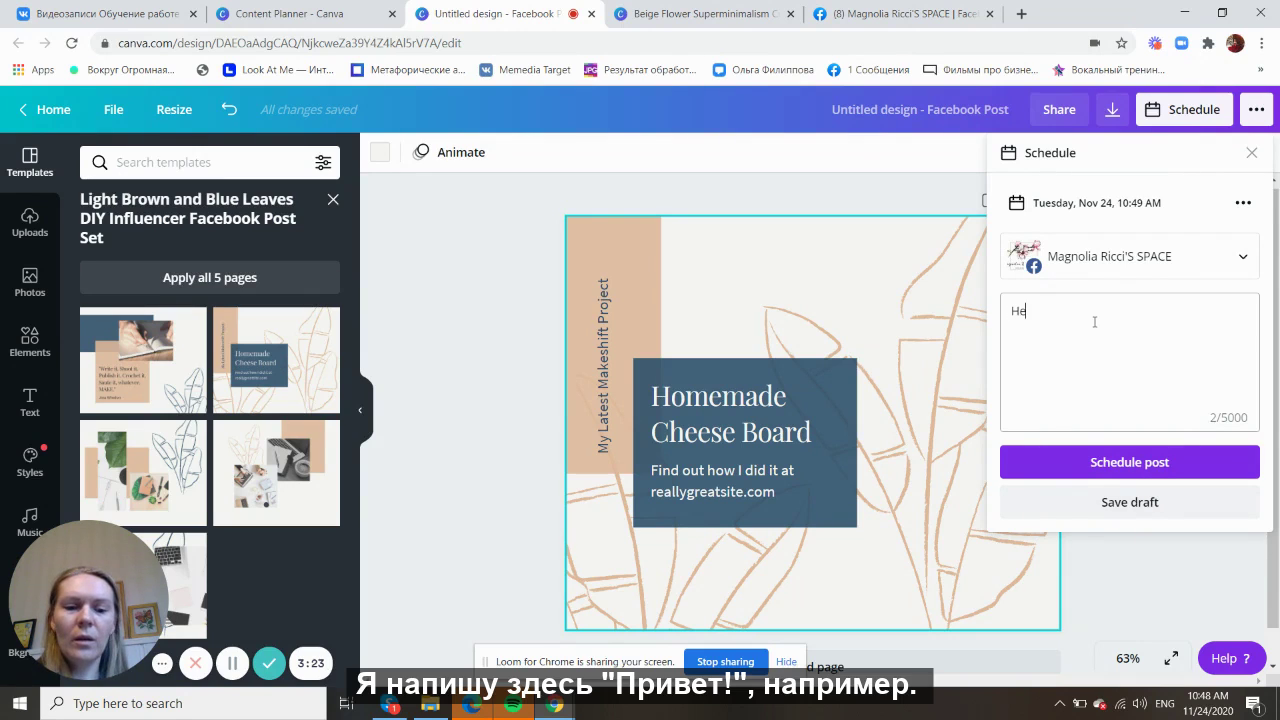
pyautogui.click(1135, 464)
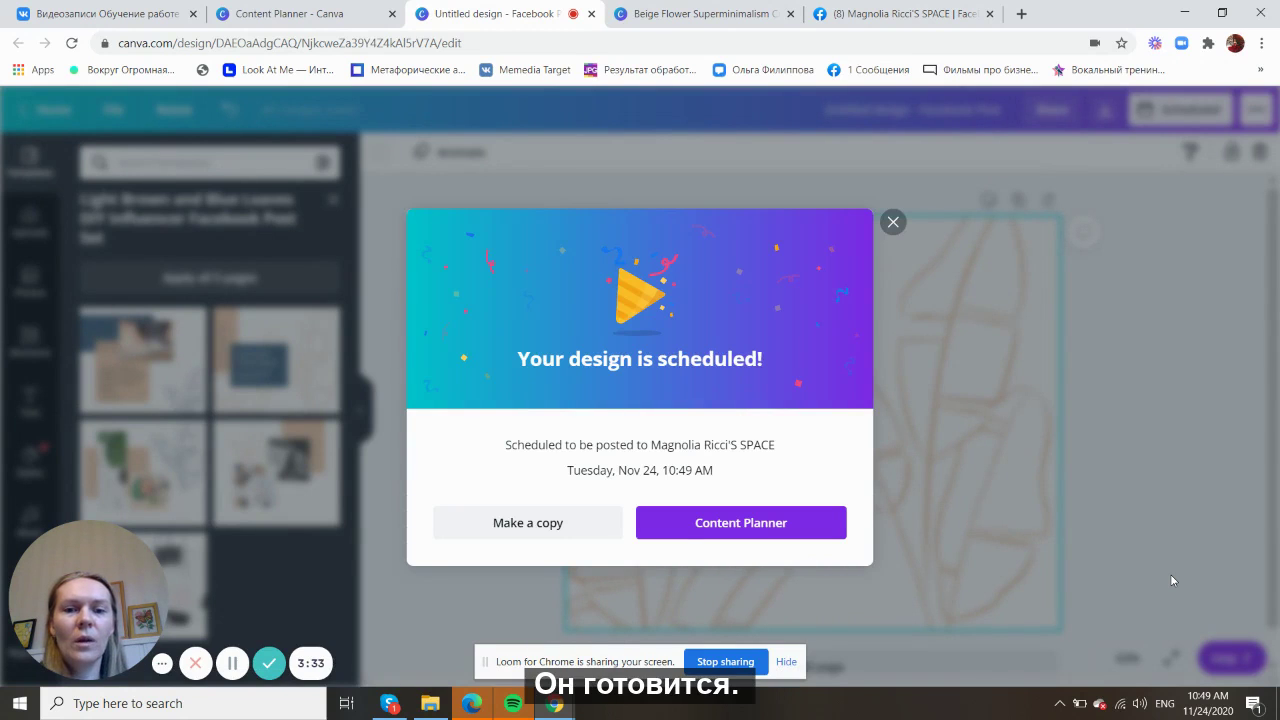
pyautogui.click(893, 224)
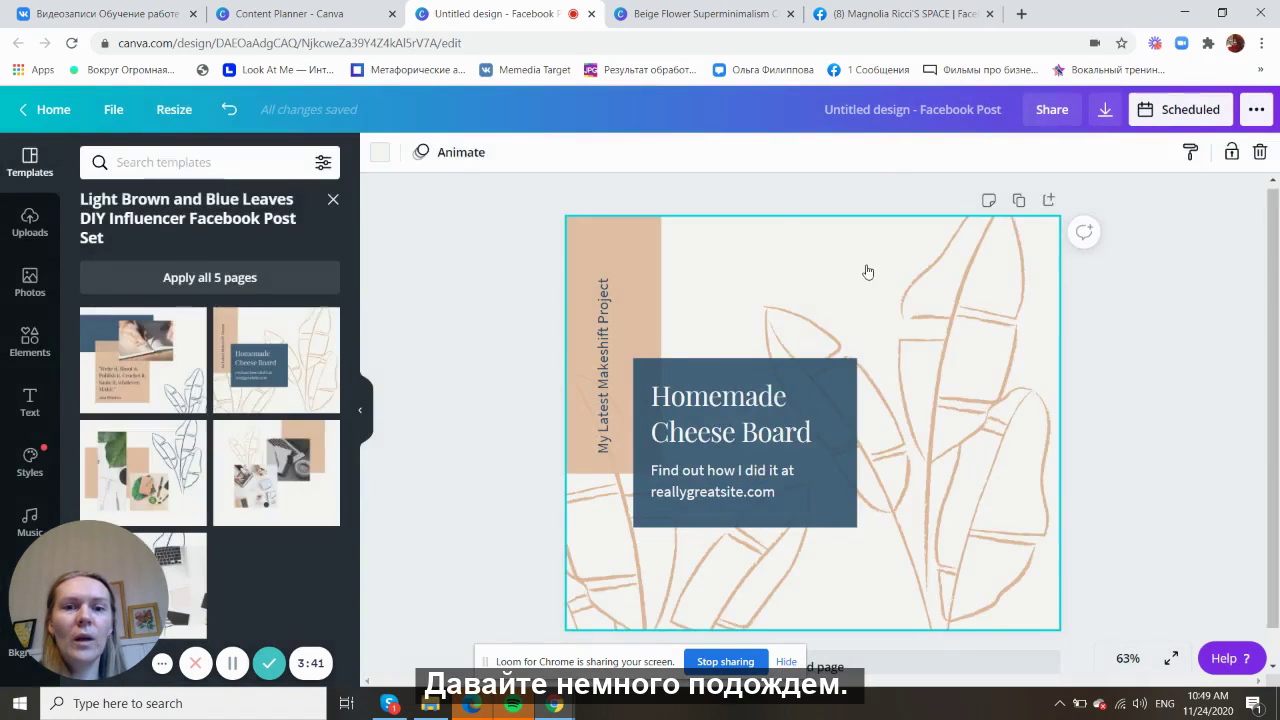
# - Reload the scheduled design and reopen it for editing
pyautogui.click(70, 44)
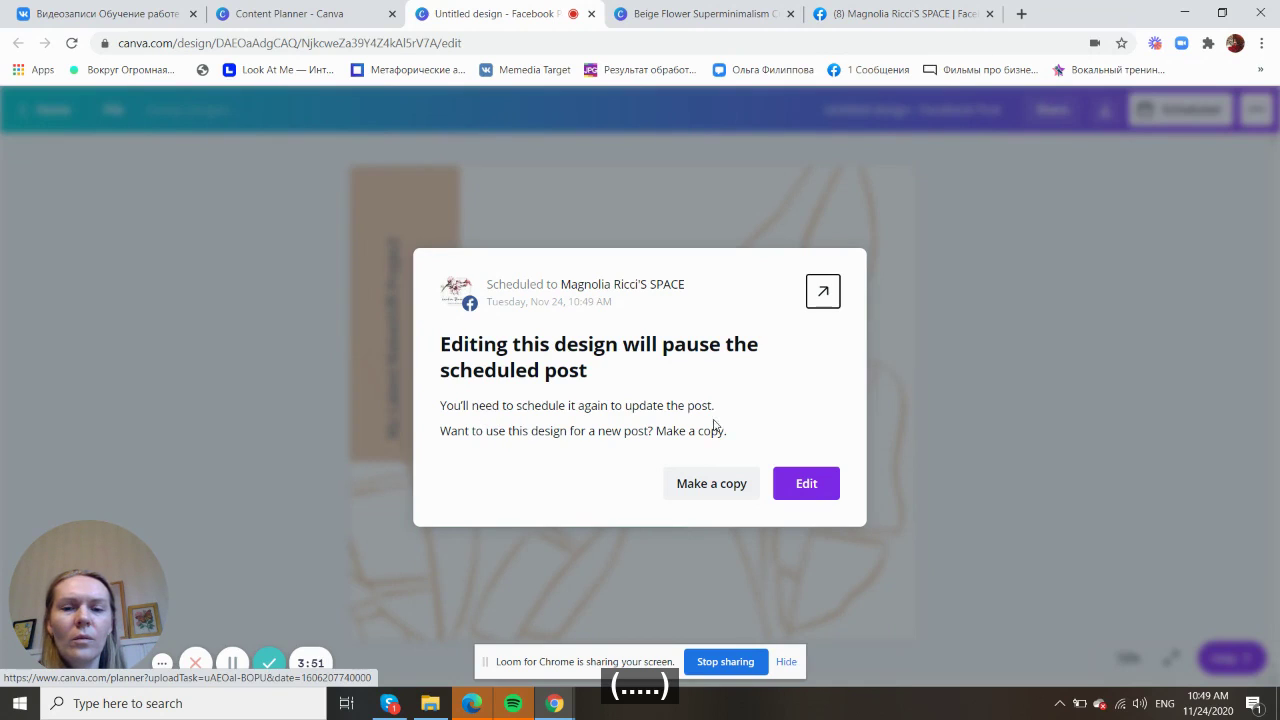
pyautogui.click(808, 483)
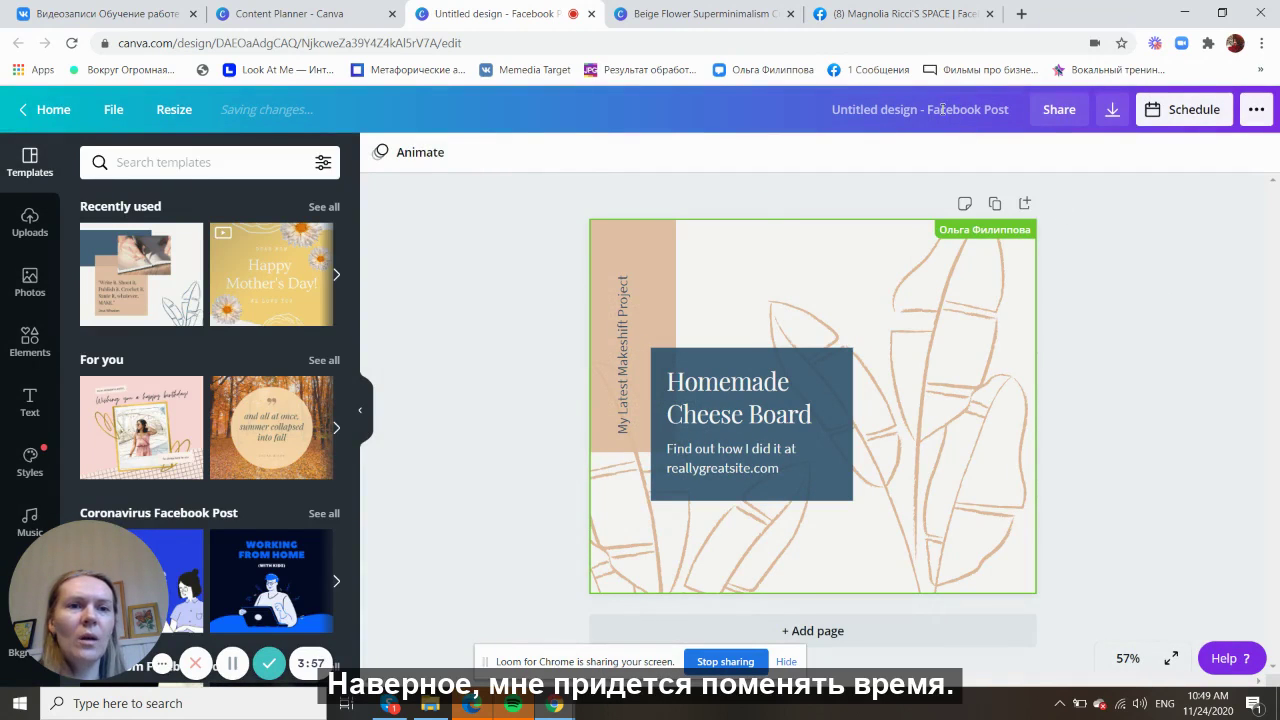
# - Check the posts on the Facebook page for the scheduled design, and return to the Canva design
pyautogui.click(918, 16)
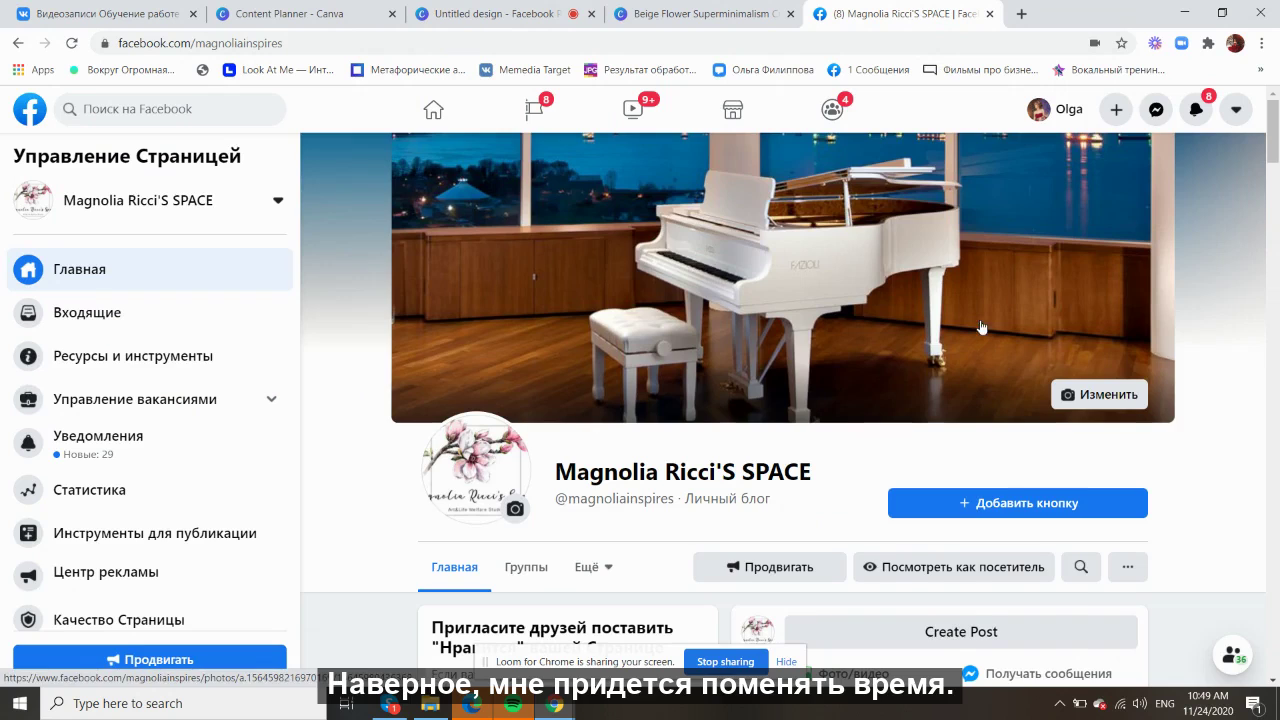
pyautogui.scroll(-7, 1025, 321)
pyautogui.scroll(7, 1025, 321)
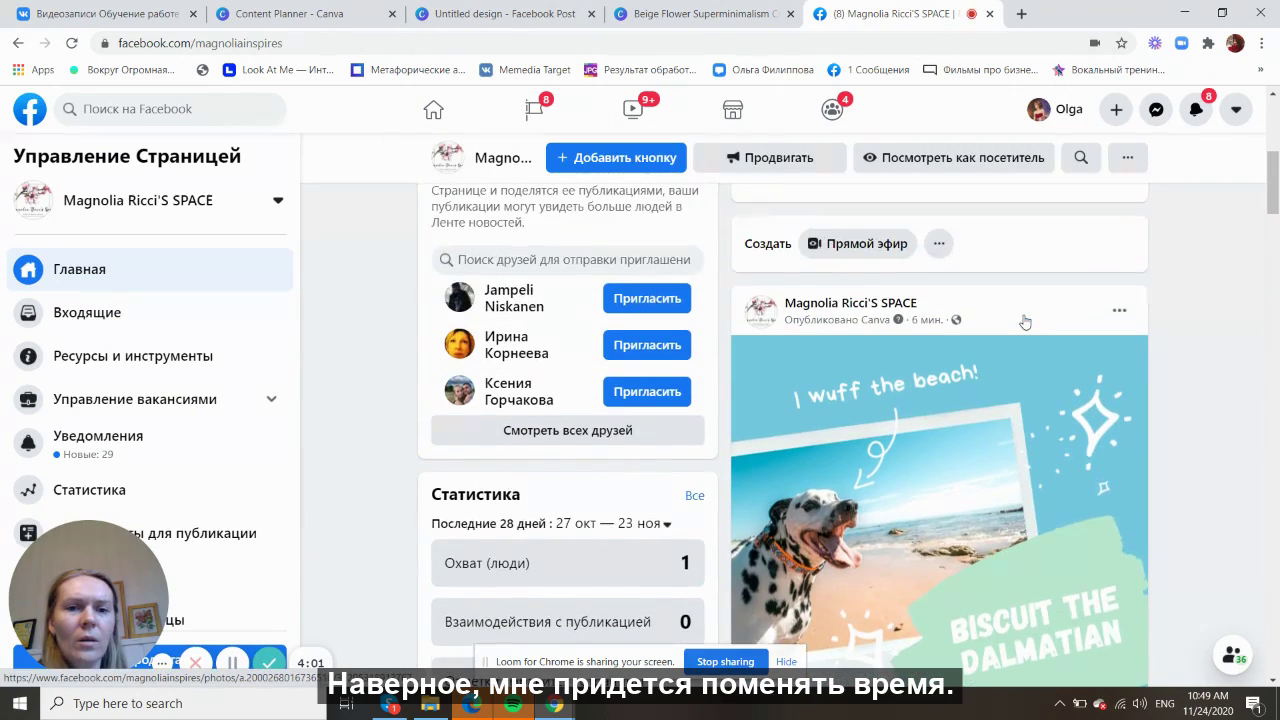
pyautogui.click(715, 14)
pyautogui.click(524, 12)
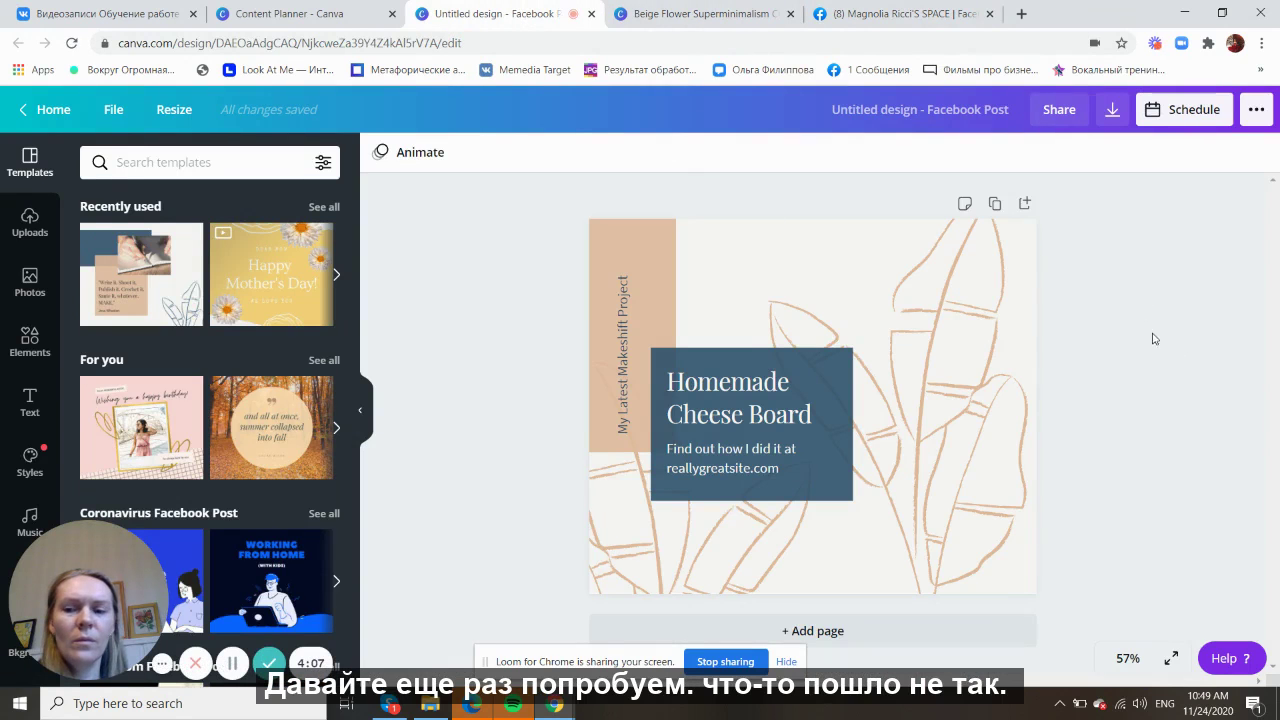
# - Change the post's publishing time to 10:50 AM on November 24 and schedule it again
pyautogui.click(1190, 114)
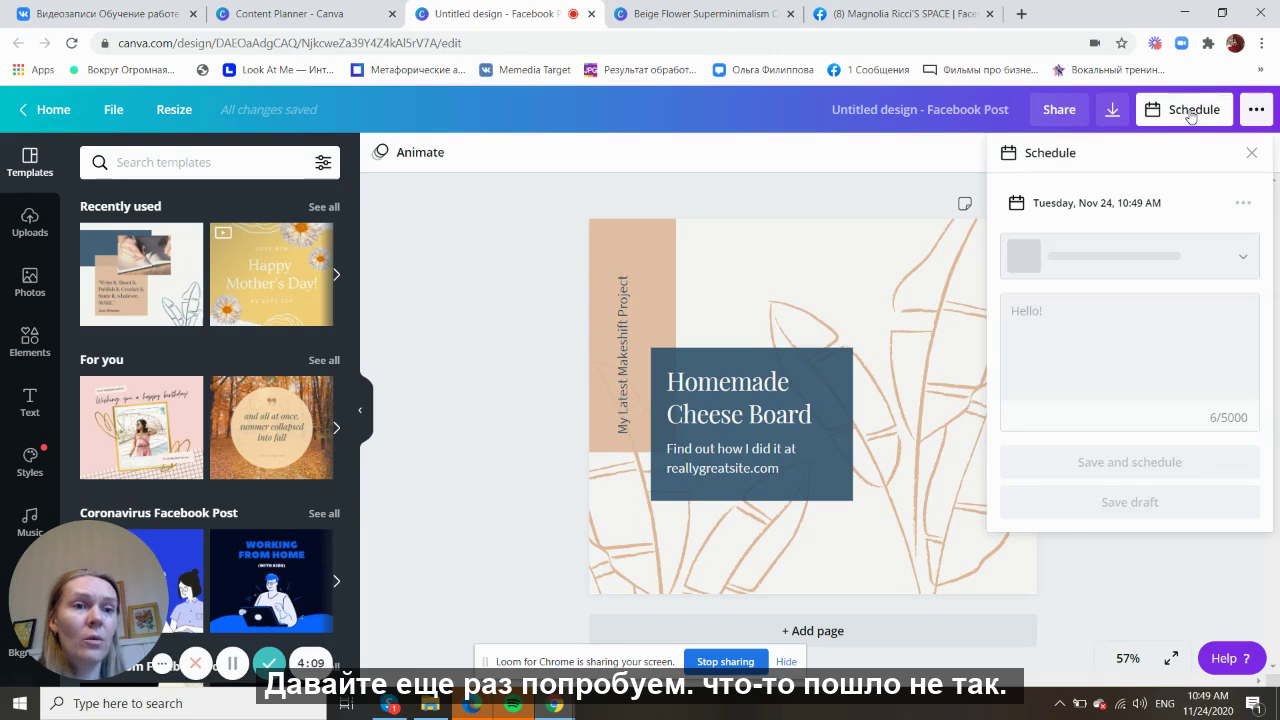
pyautogui.click(1157, 207)
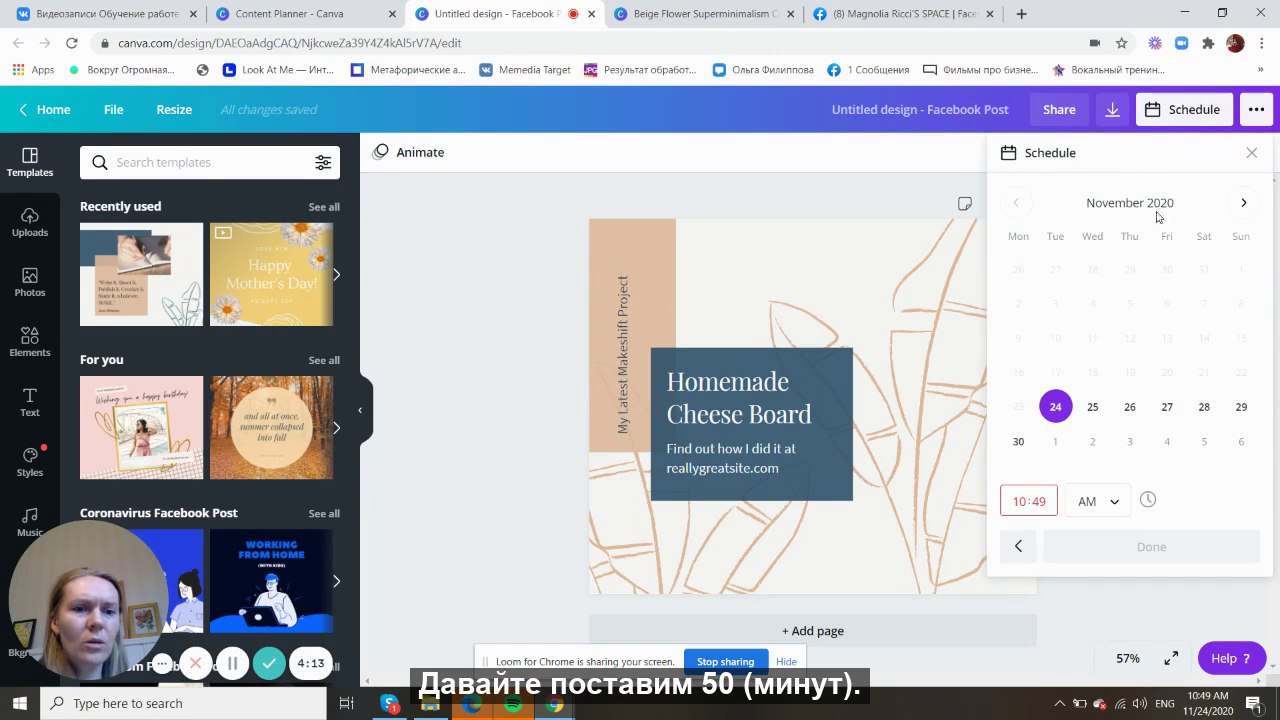
pyautogui.click(1046, 503)
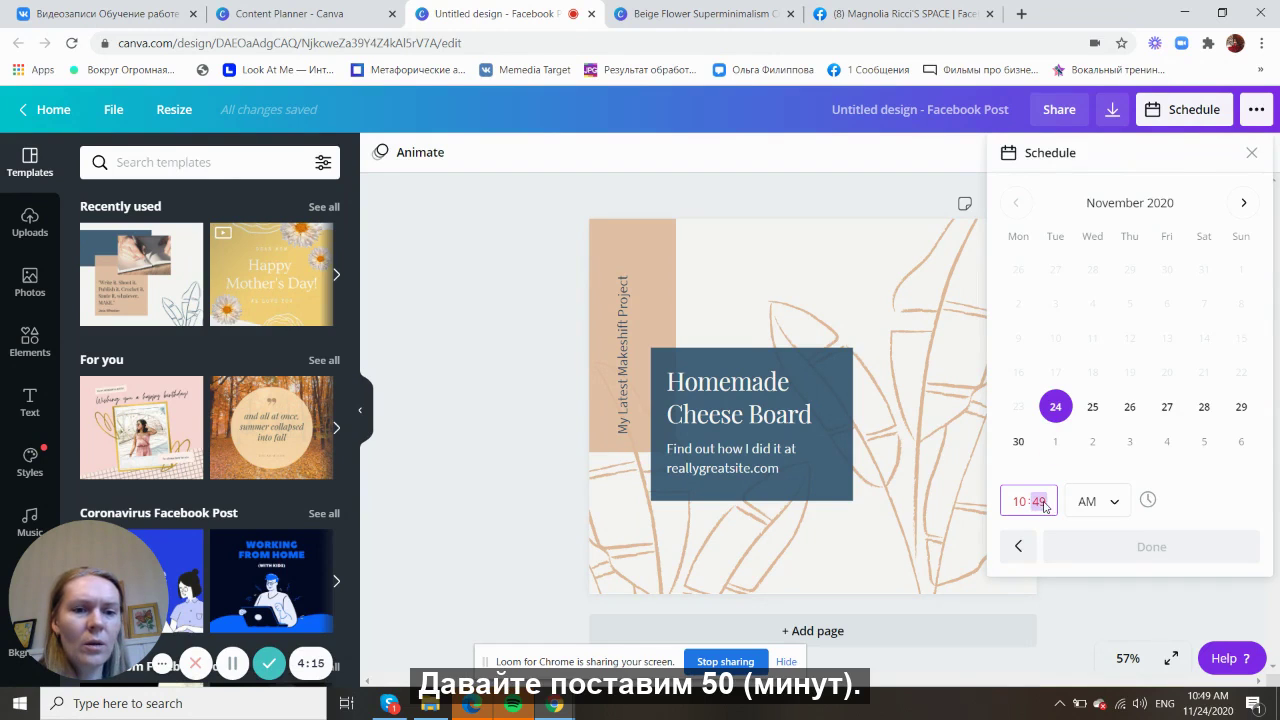
pyautogui.write('50')
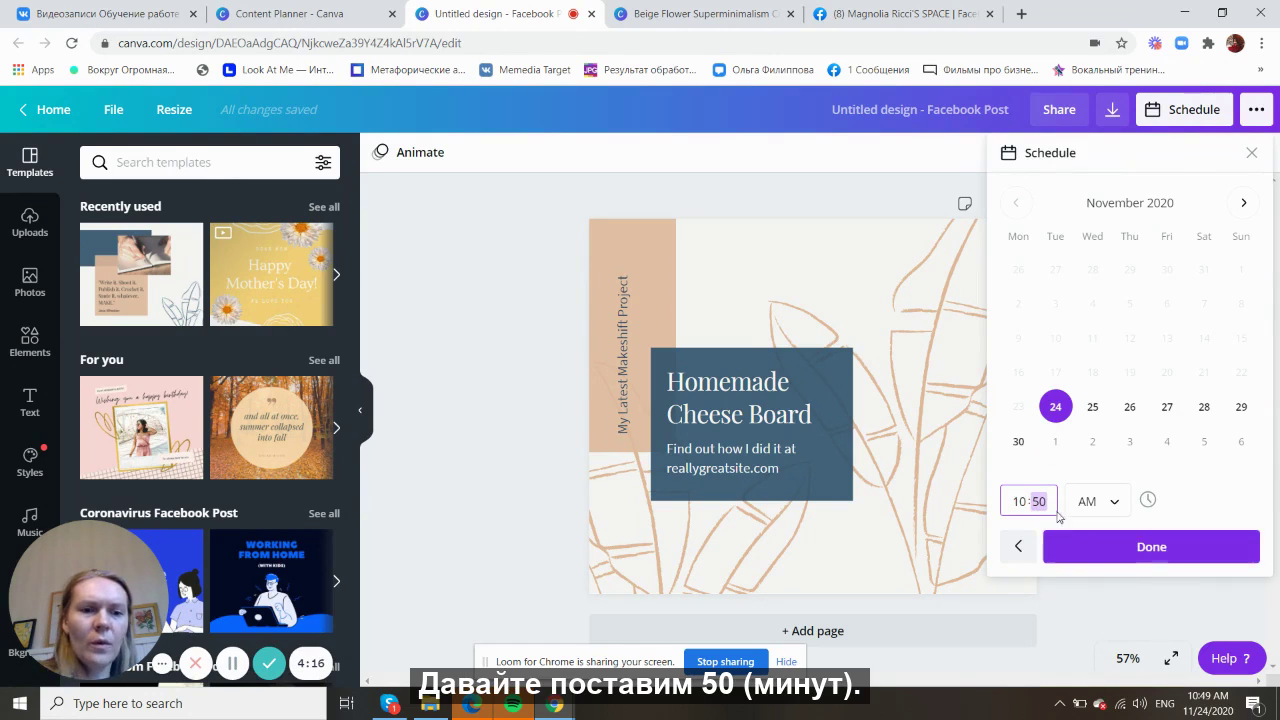
pyautogui.click(1134, 550)
pyautogui.click(1129, 462)
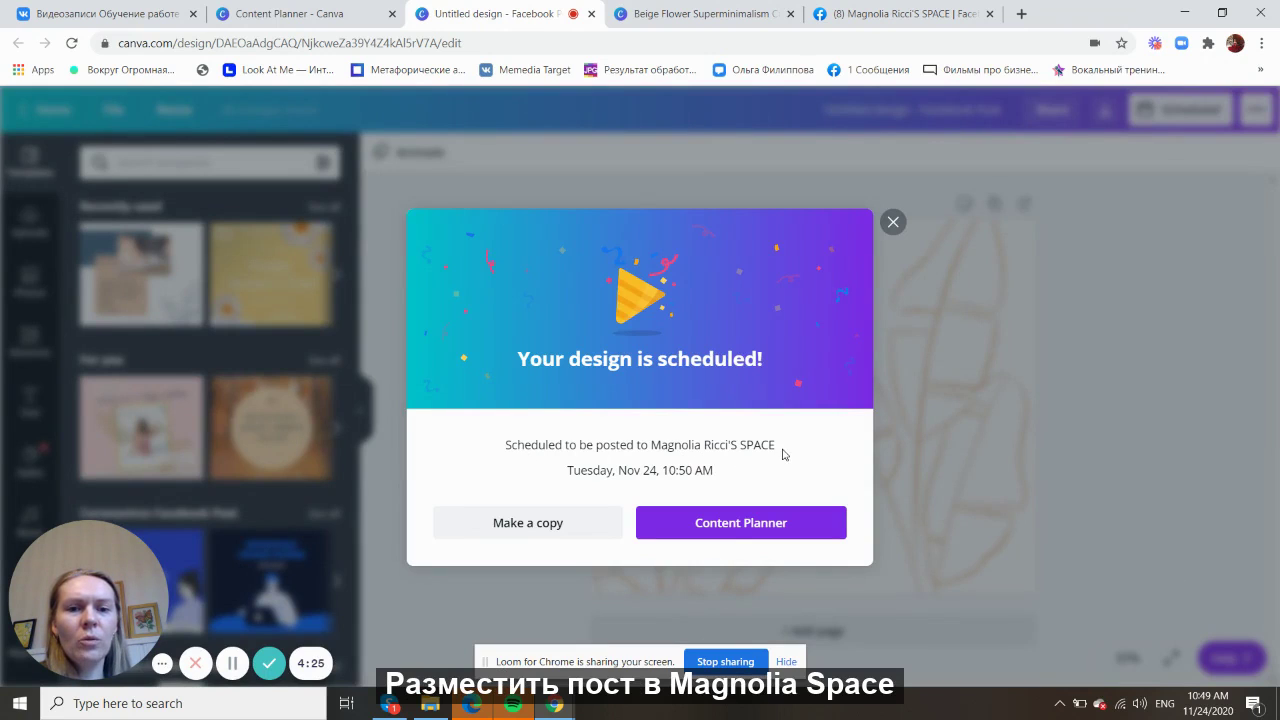
# - Open the Content Planner from the scheduling confirmation and look over the November 2020 calendar for the planned posts
pyautogui.click(736, 522)
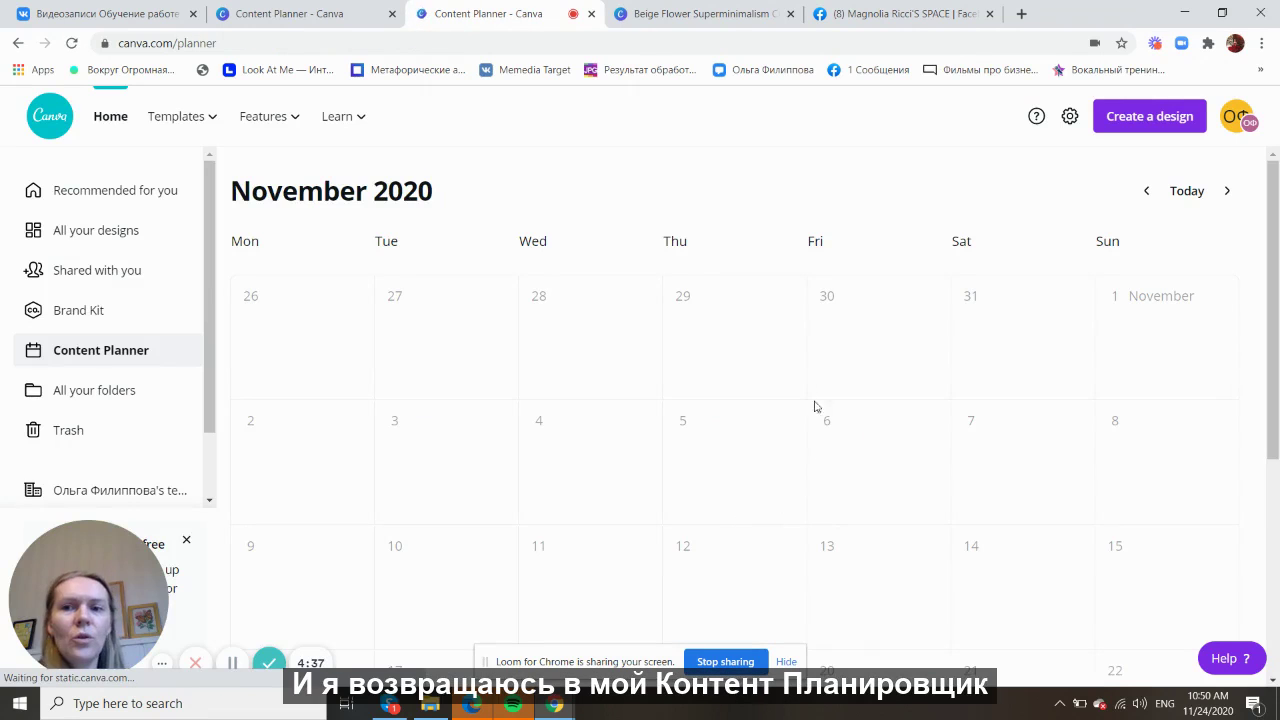
pyautogui.scroll(-4, 791, 357)
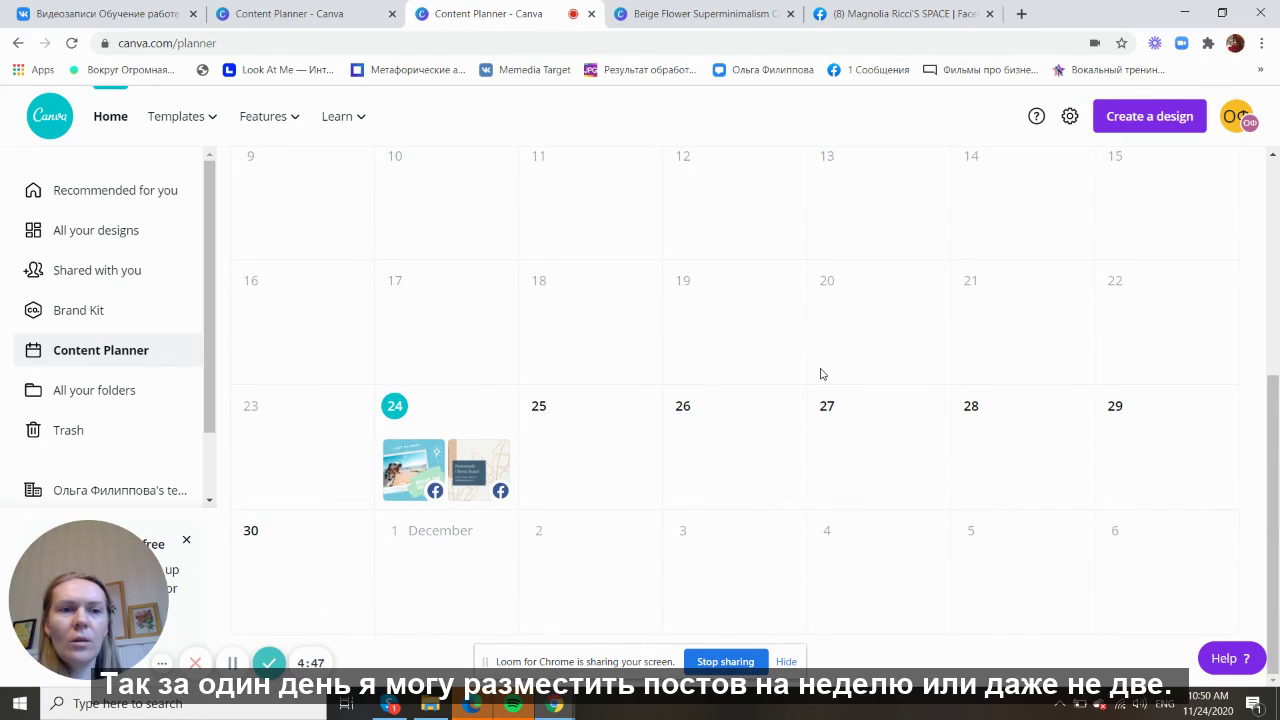
pyautogui.scroll(4, 822, 373)
pyautogui.scroll(-4, 820, 374)
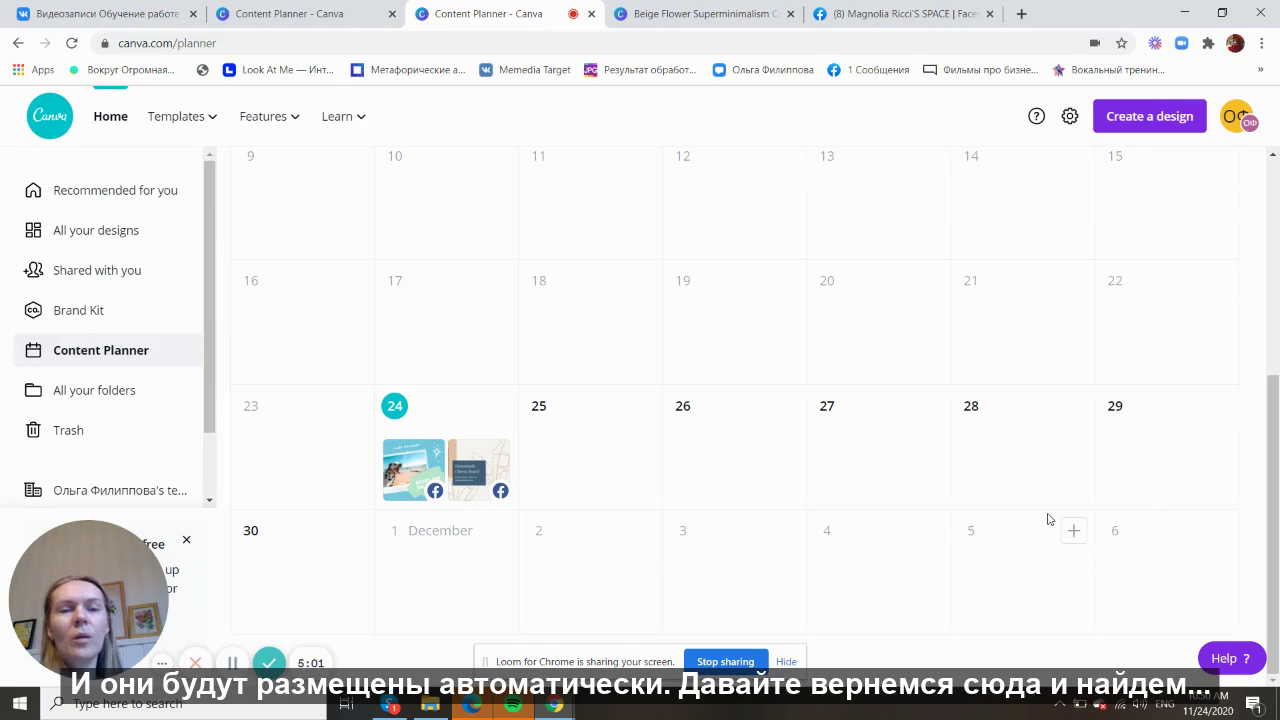
# - Switch to the Facebook page, reload it, and check its feed for the newly scheduled post
pyautogui.click(880, 16)
pyautogui.scroll(-4, 1235, 299)
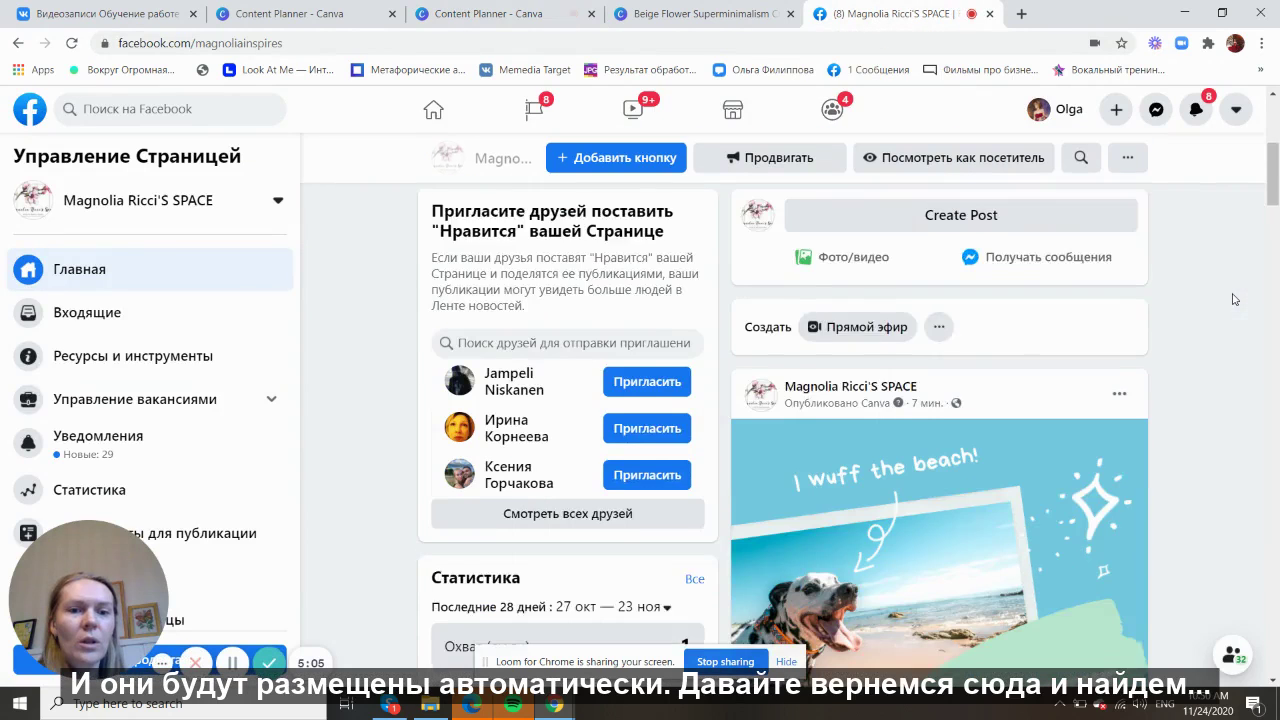
pyautogui.scroll(-2, 1235, 299)
pyautogui.click(71, 43)
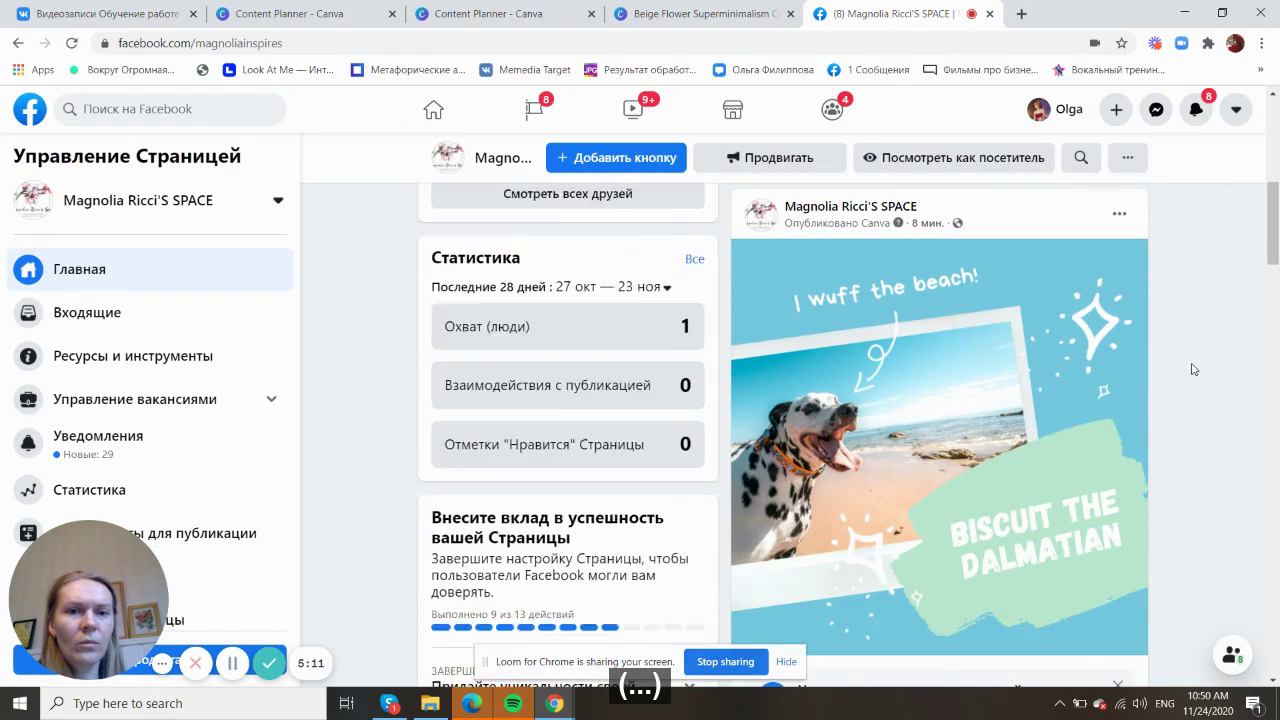
pyautogui.scroll(4, 1191, 369)
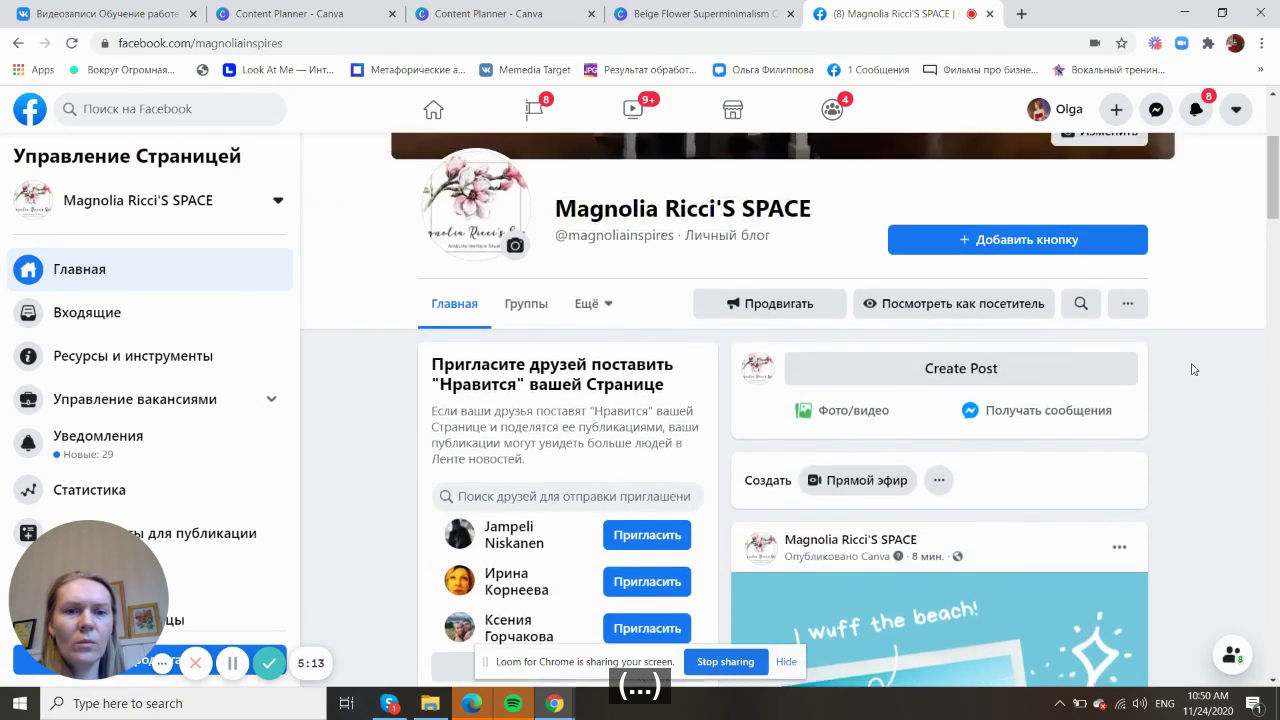
pyautogui.scroll(3, 1191, 369)
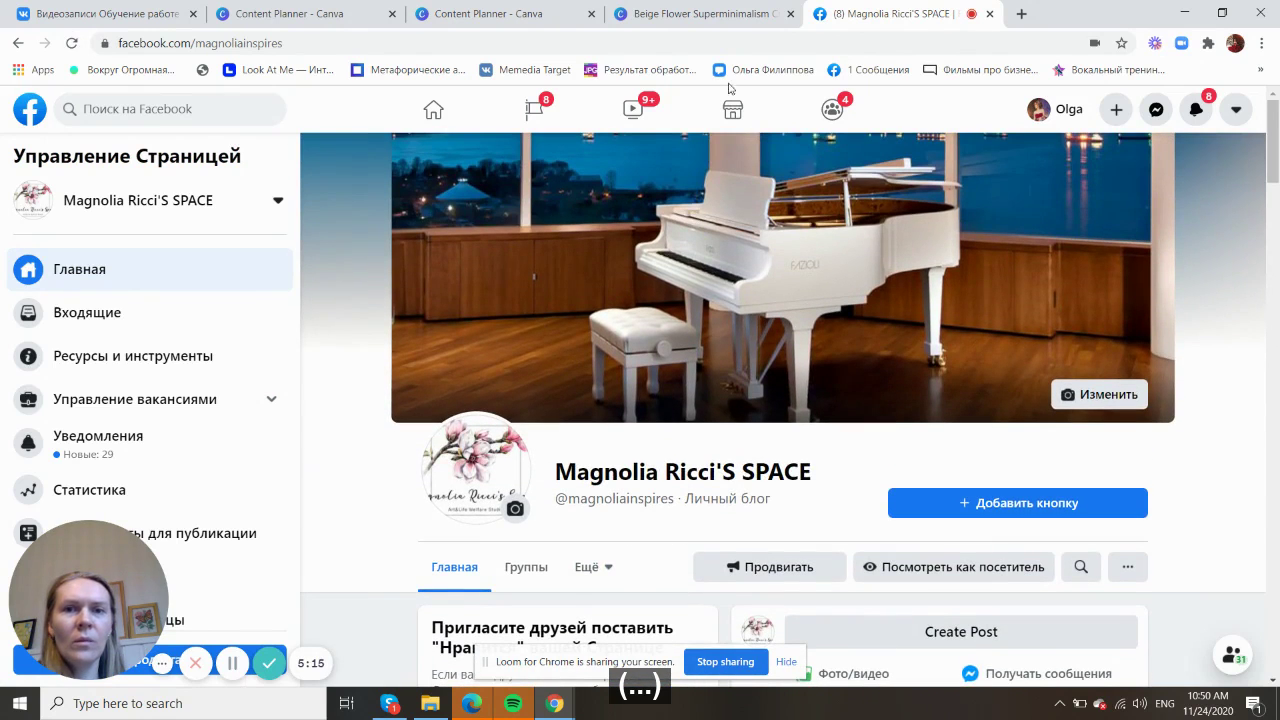
# - Return to Canva's Content Planner and review the publishing details of both November 24 posts, closing each preview
pyautogui.click(505, 14)
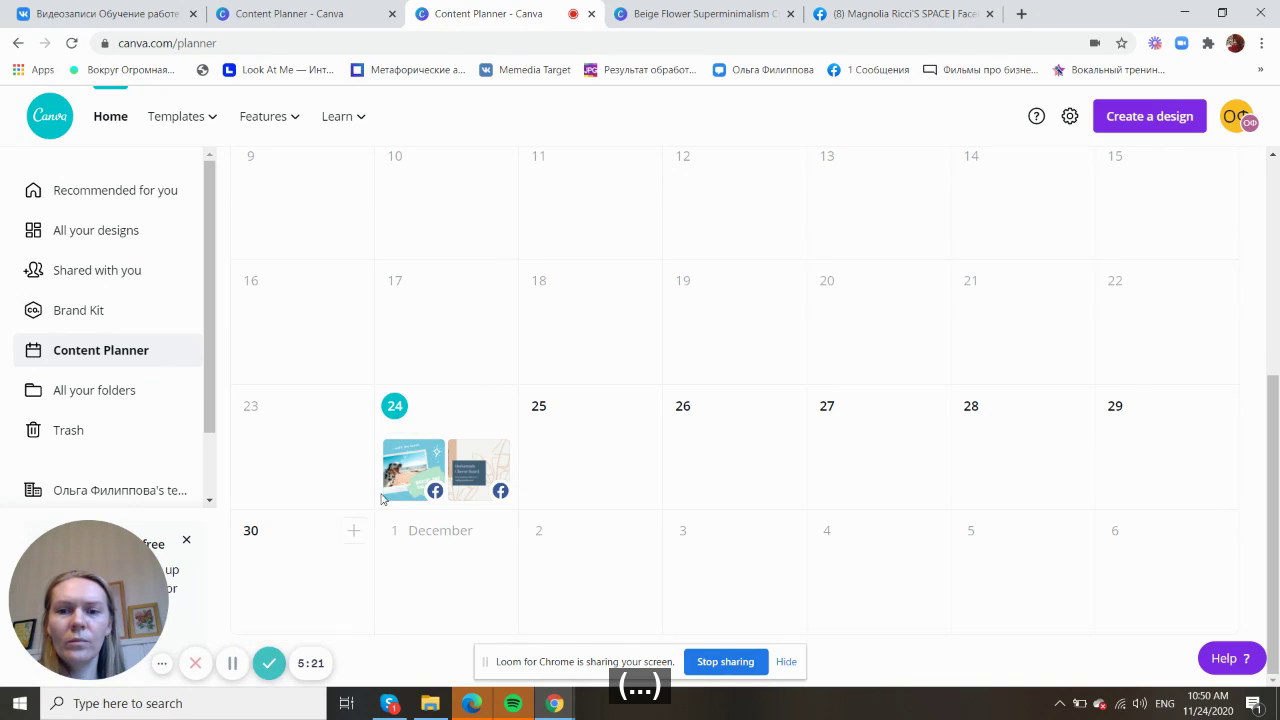
pyautogui.click(417, 474)
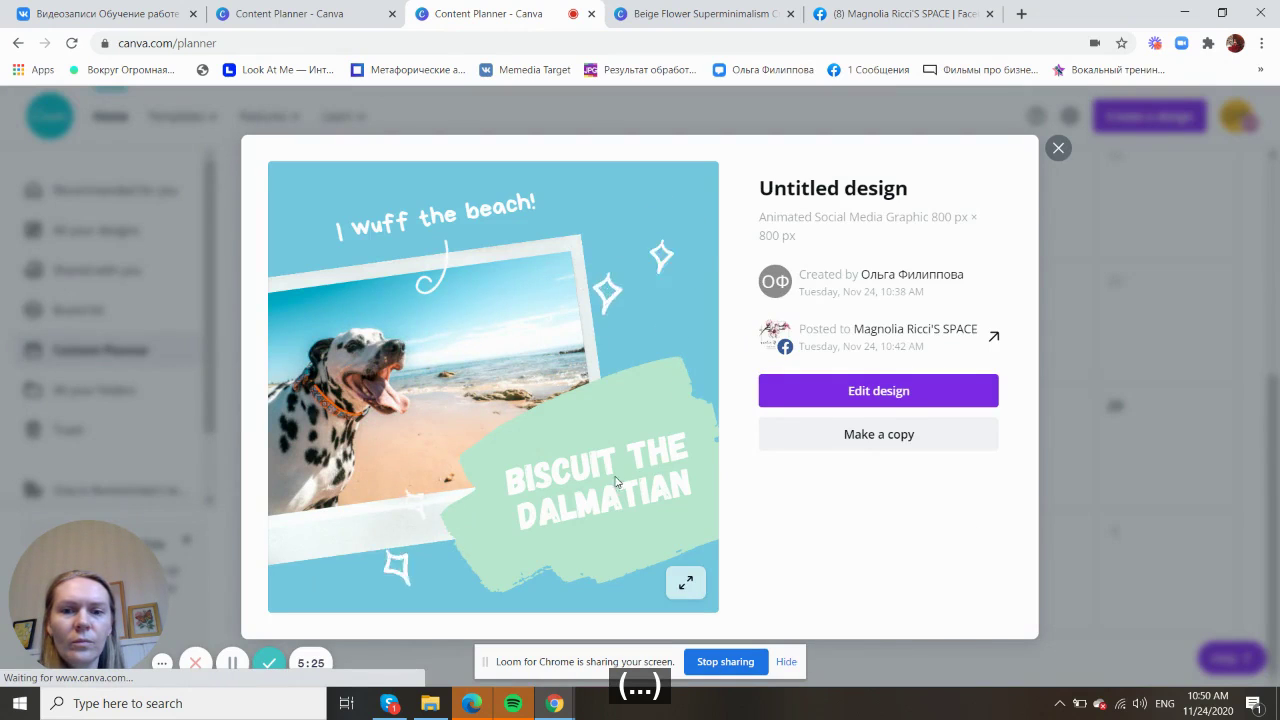
pyautogui.click(1058, 148)
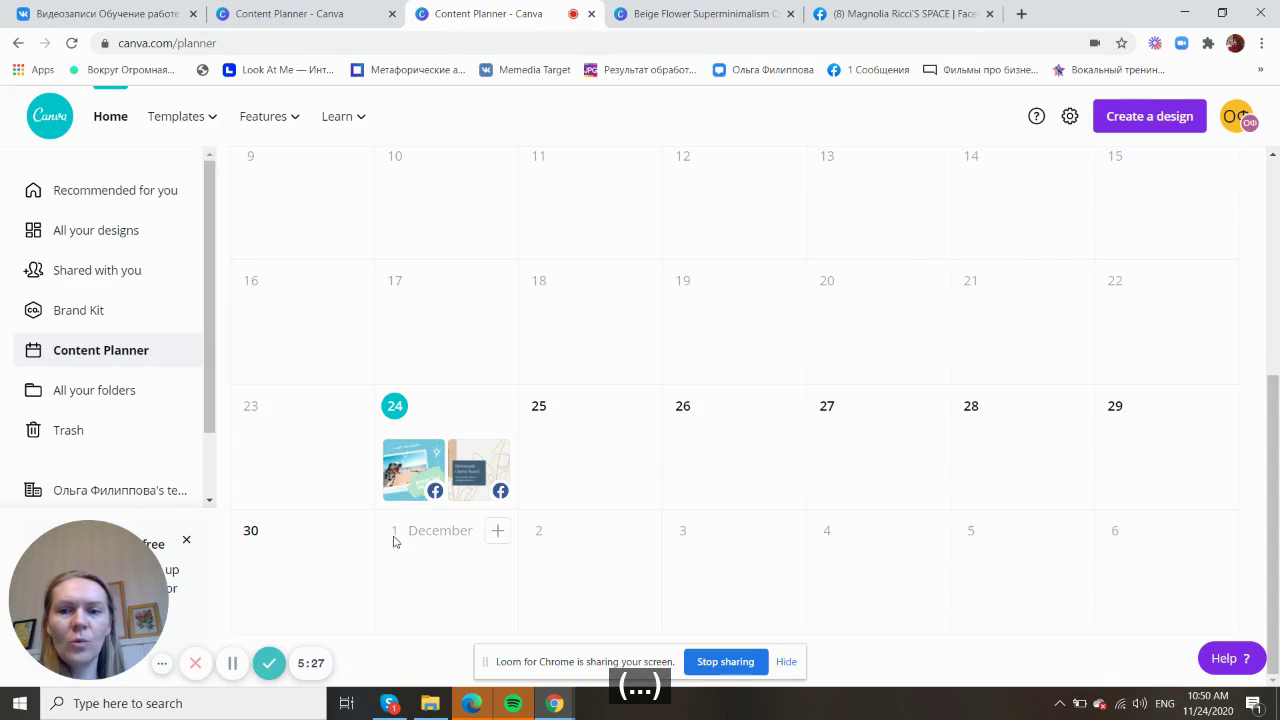
pyautogui.click(481, 470)
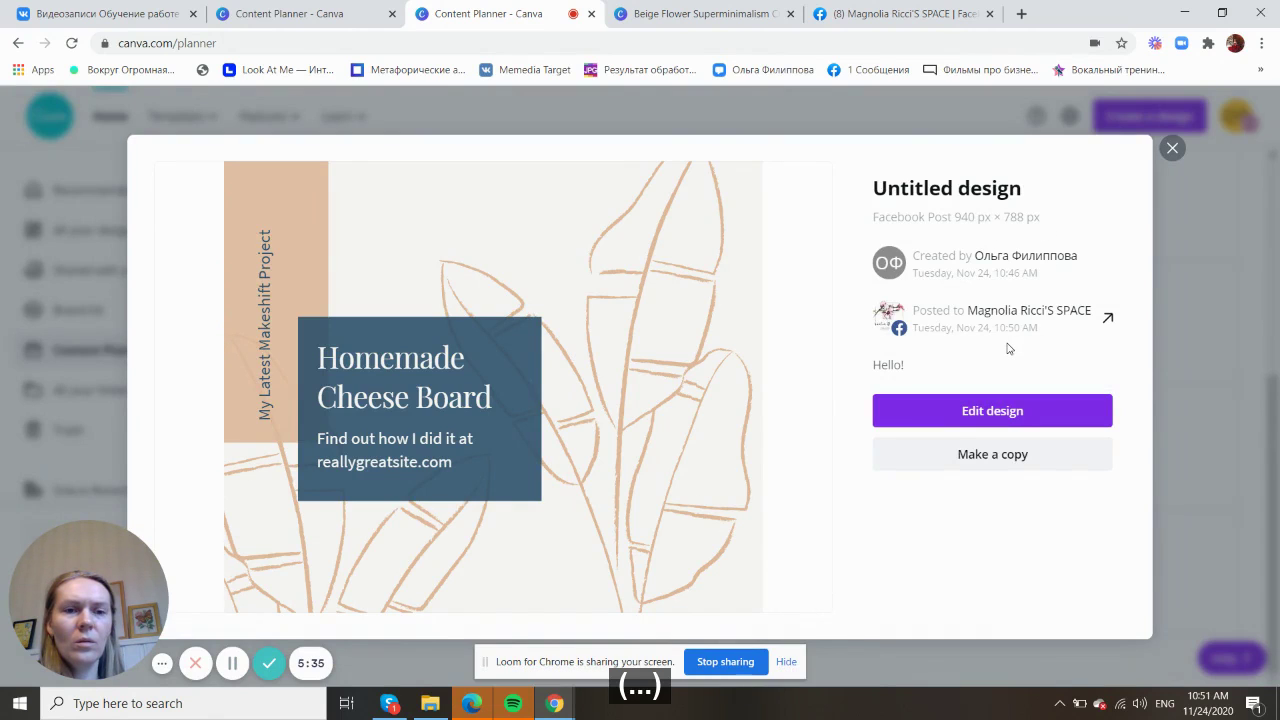
pyautogui.click(1171, 149)
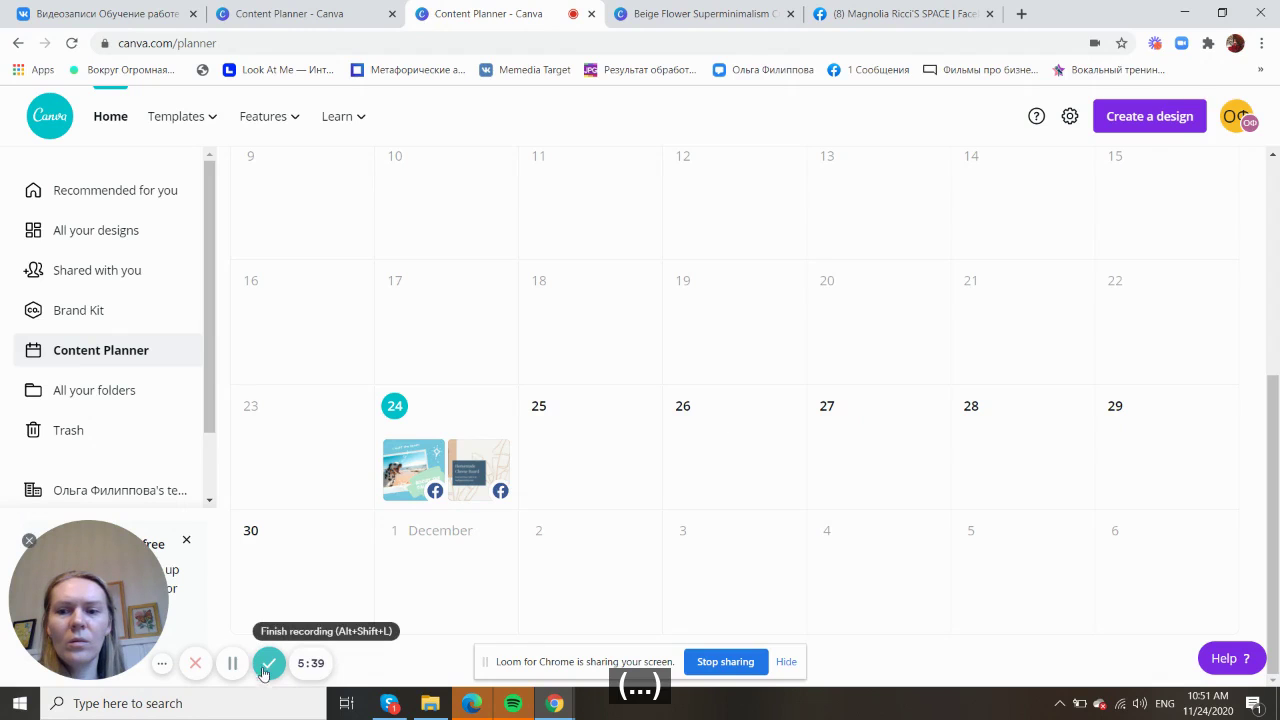
# - Go back to the Facebook page, reload it, and inspect the Homemade Cheese Board post in the feed
pyautogui.click(890, 22)
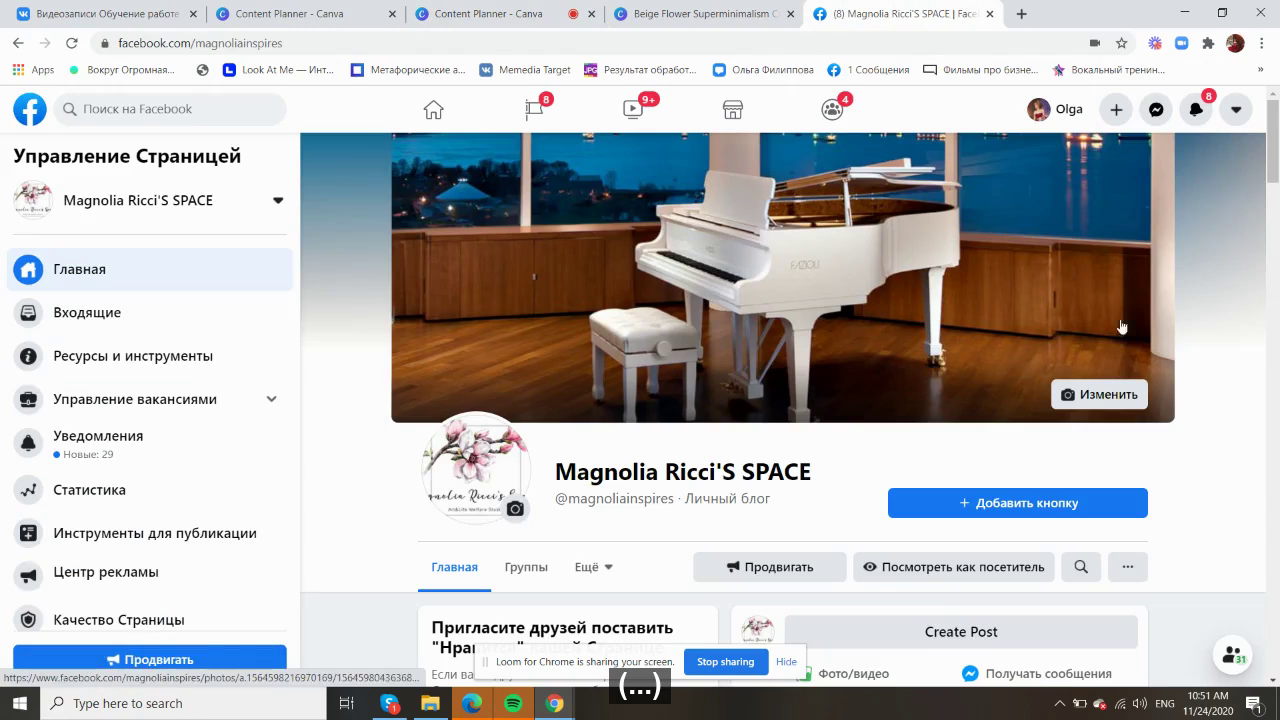
pyautogui.scroll(-4, 1202, 324)
pyautogui.scroll(-3, 1202, 324)
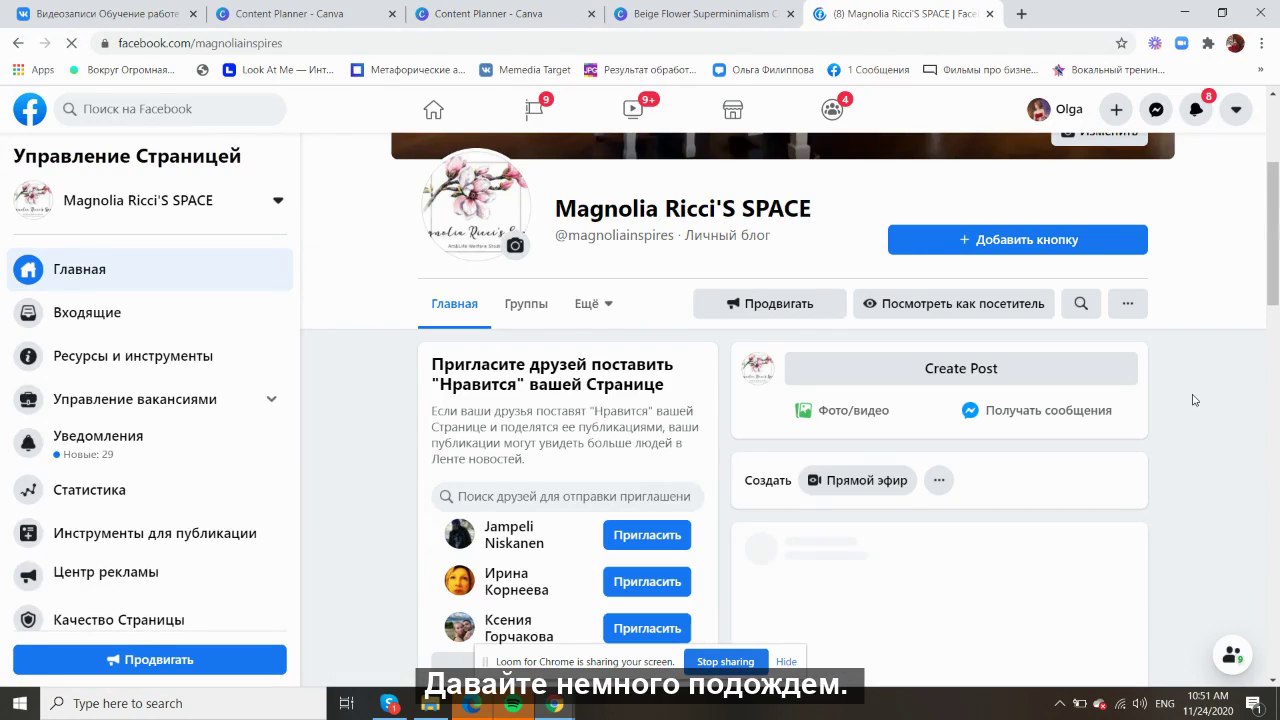
pyautogui.scroll(-2, 1193, 400)
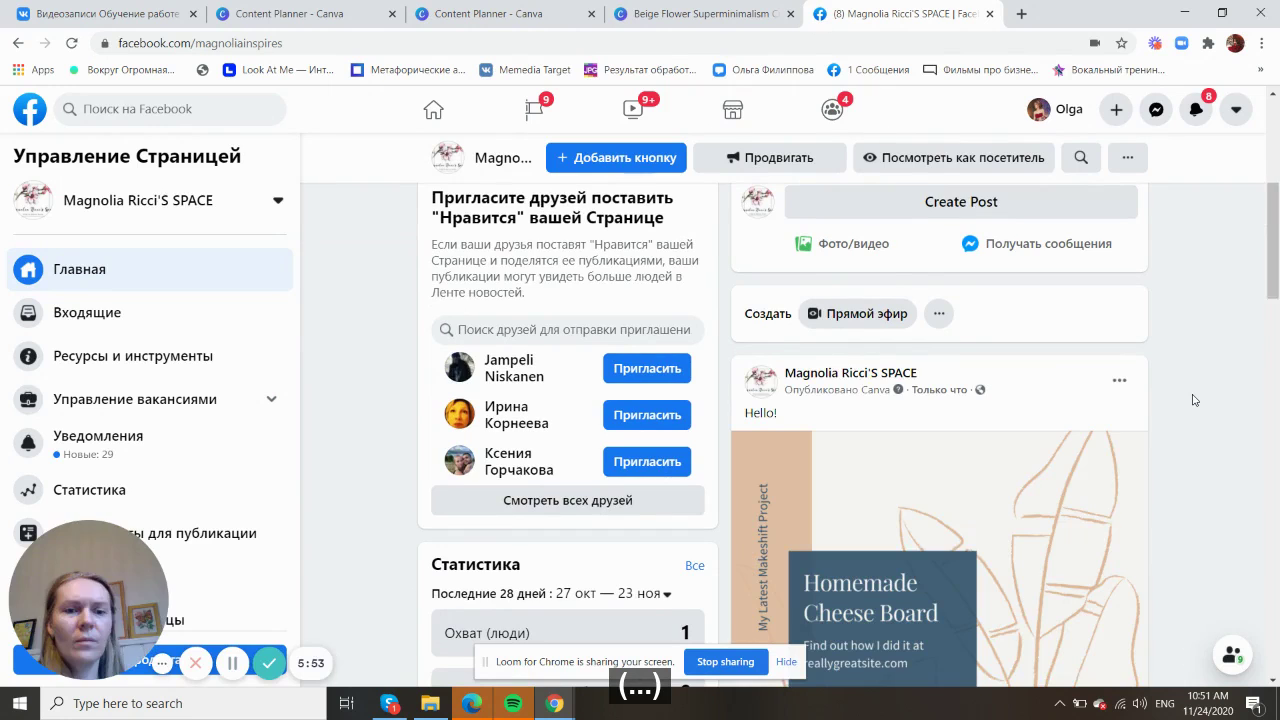
pyautogui.scroll(-3, 1193, 400)
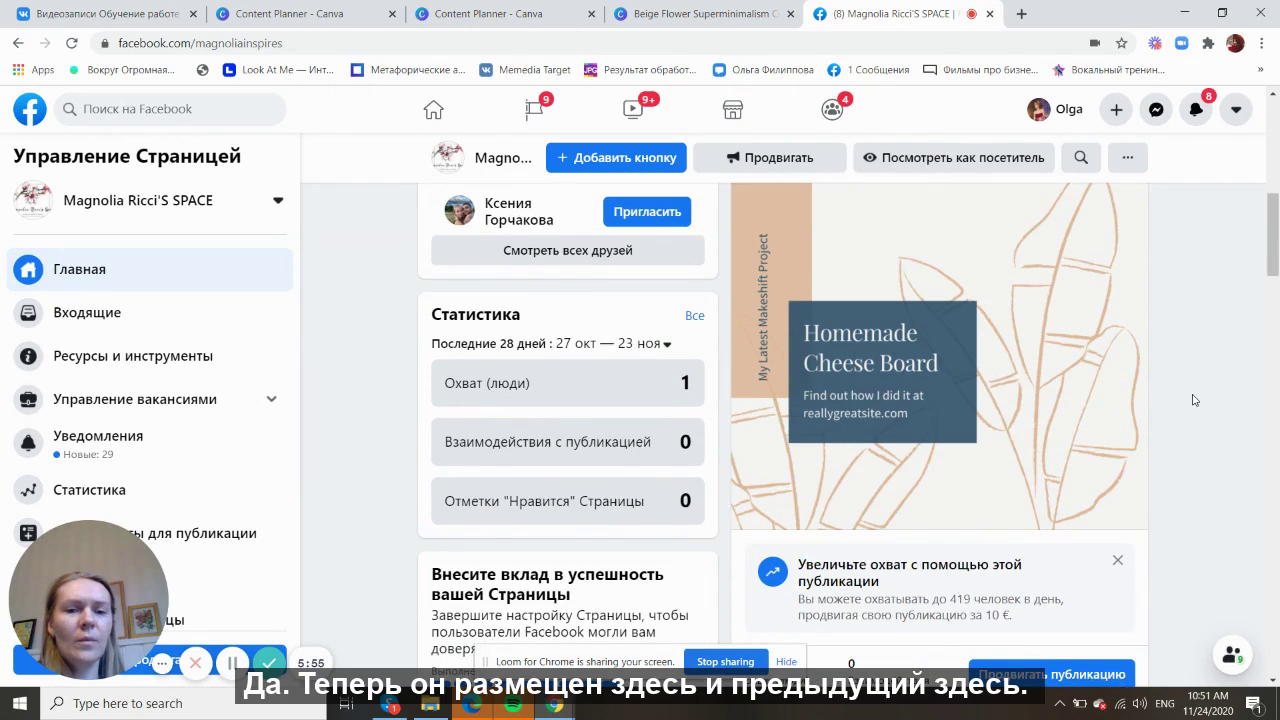
pyautogui.scroll(3, 1193, 400)
pyautogui.scroll(-1, 1013, 246)
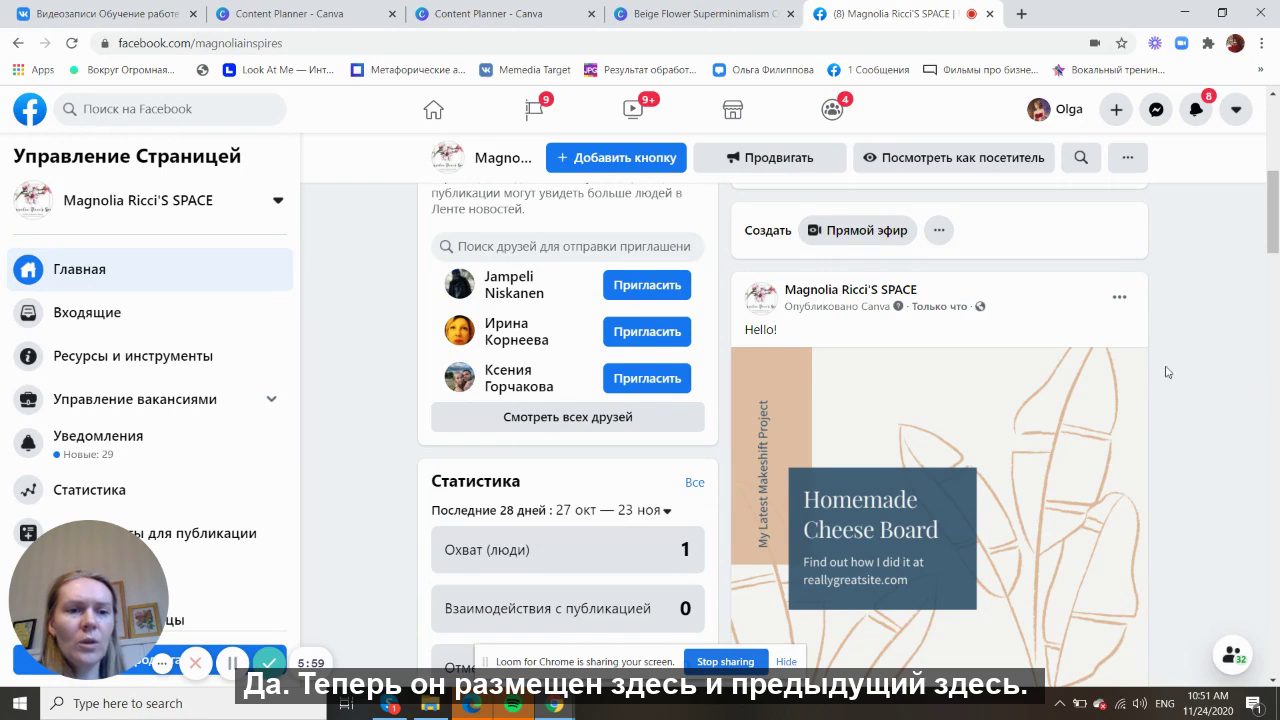
# - Compare the publishing times of the Biscuit the Dalmatian and Homemade Cheese Board posts, and return to Canva's Content Planner
pyautogui.scroll(-2, 1193, 362)
pyautogui.scroll(-6, 1193, 362)
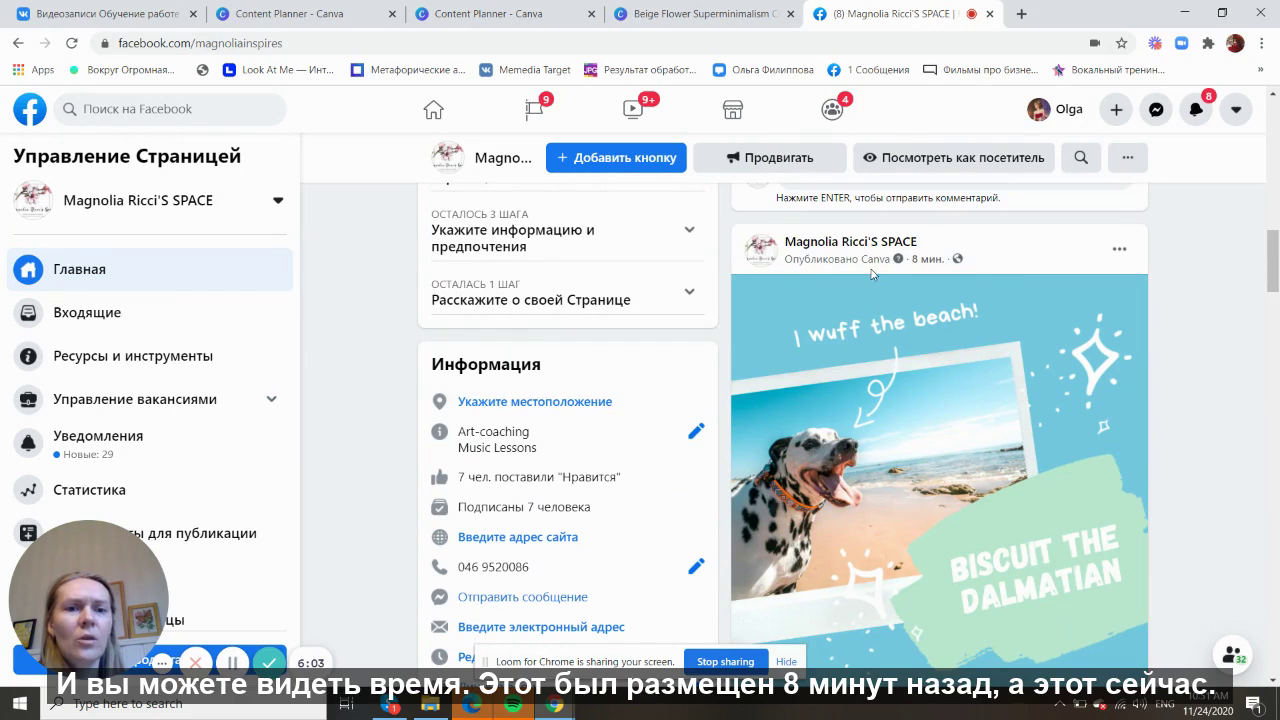
pyautogui.scroll(-3, 1171, 341)
pyautogui.scroll(3, 1171, 341)
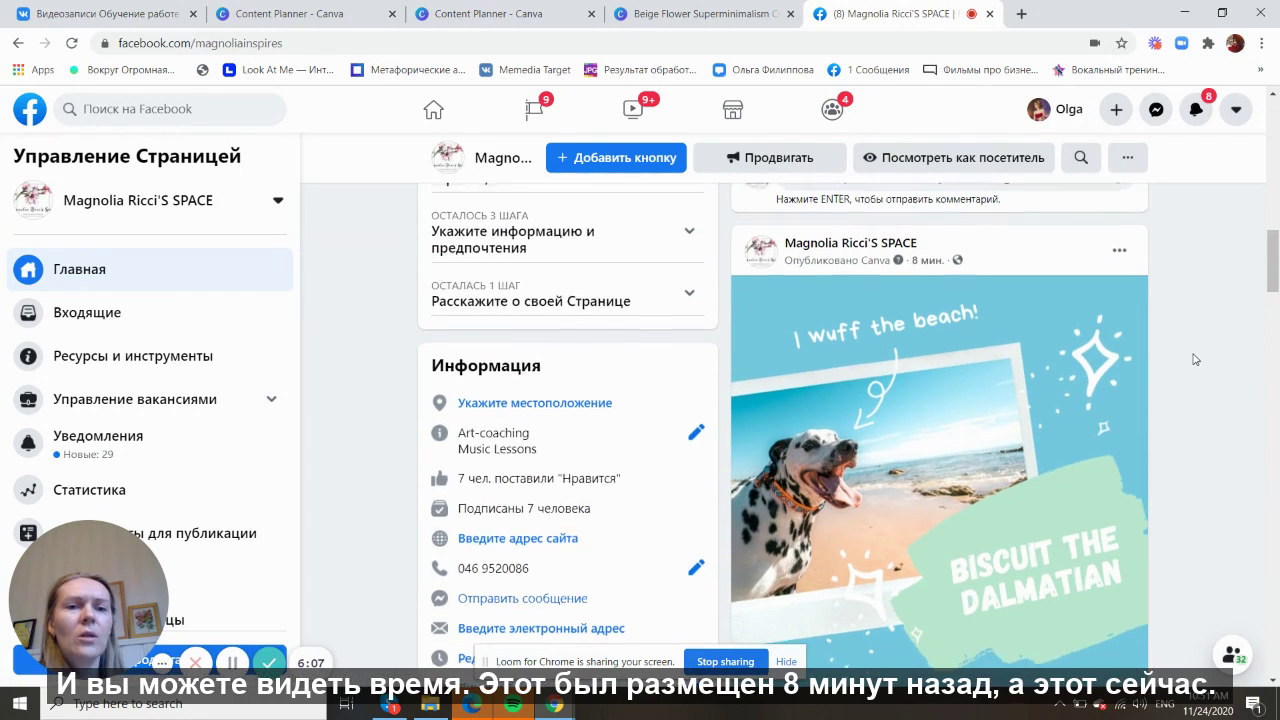
pyautogui.scroll(7, 1188, 359)
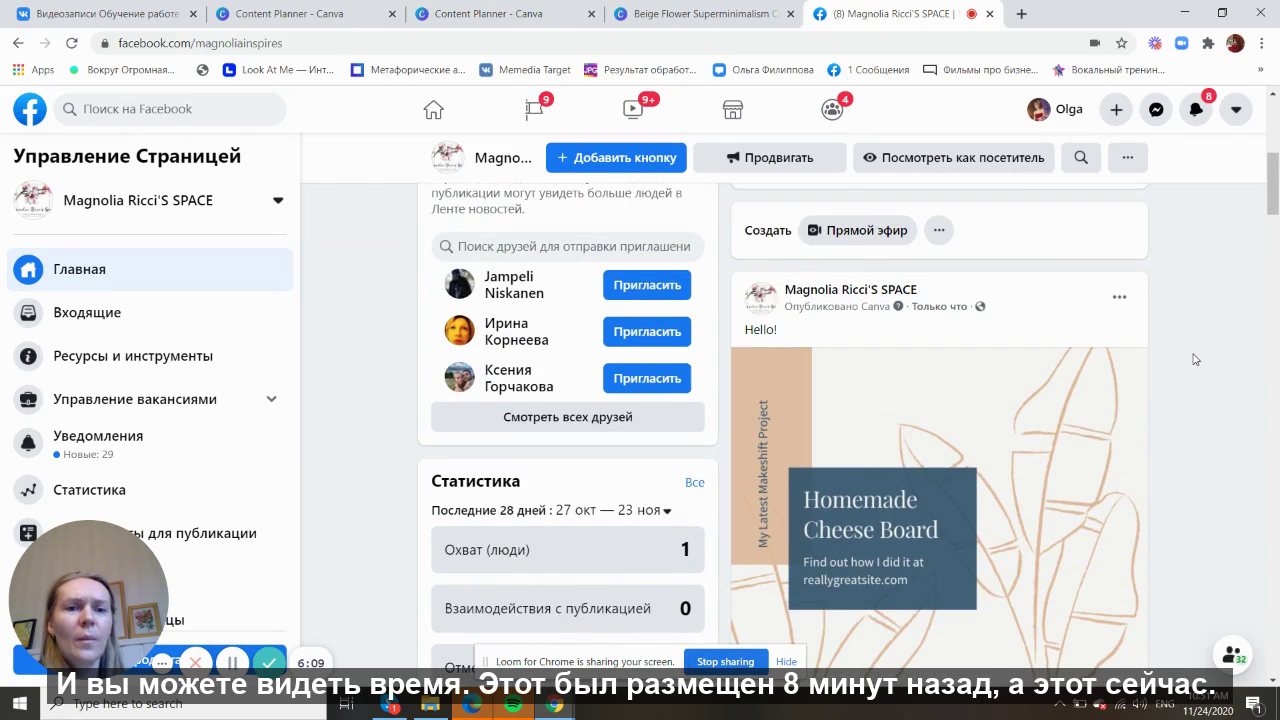
pyautogui.scroll(1, 1194, 357)
pyautogui.scroll(-2, 1190, 355)
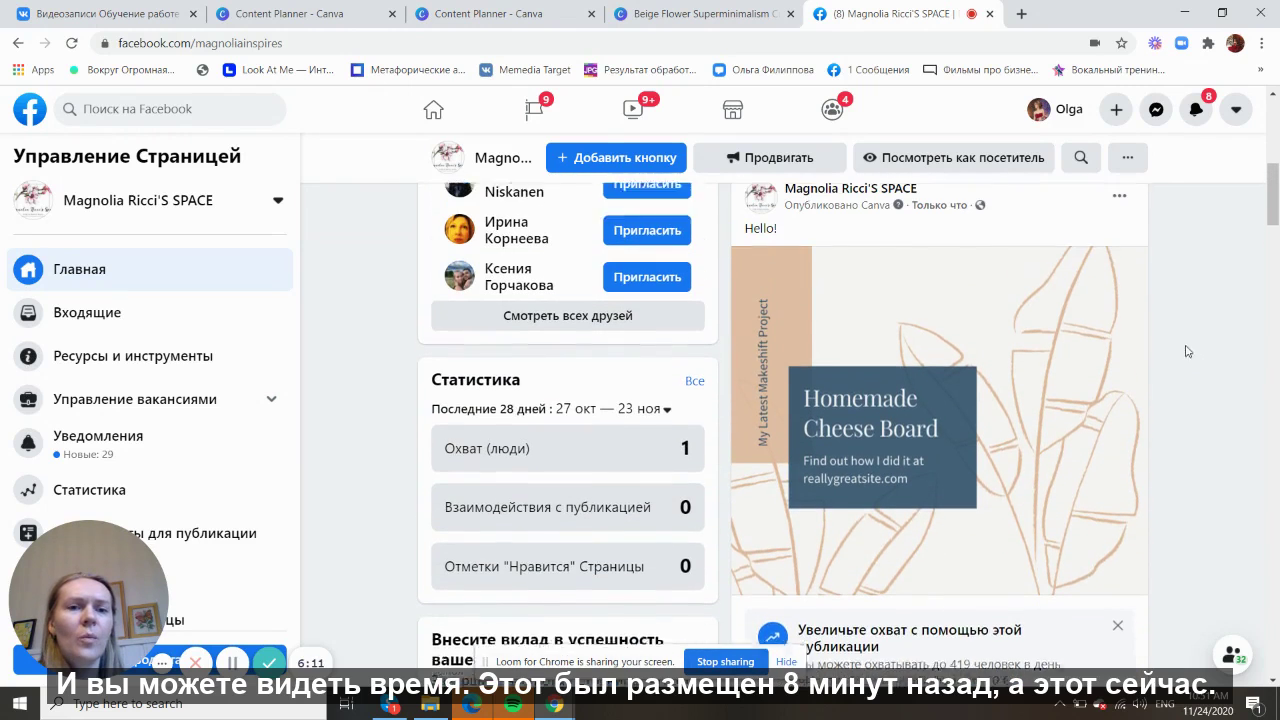
pyautogui.scroll(1, 1188, 351)
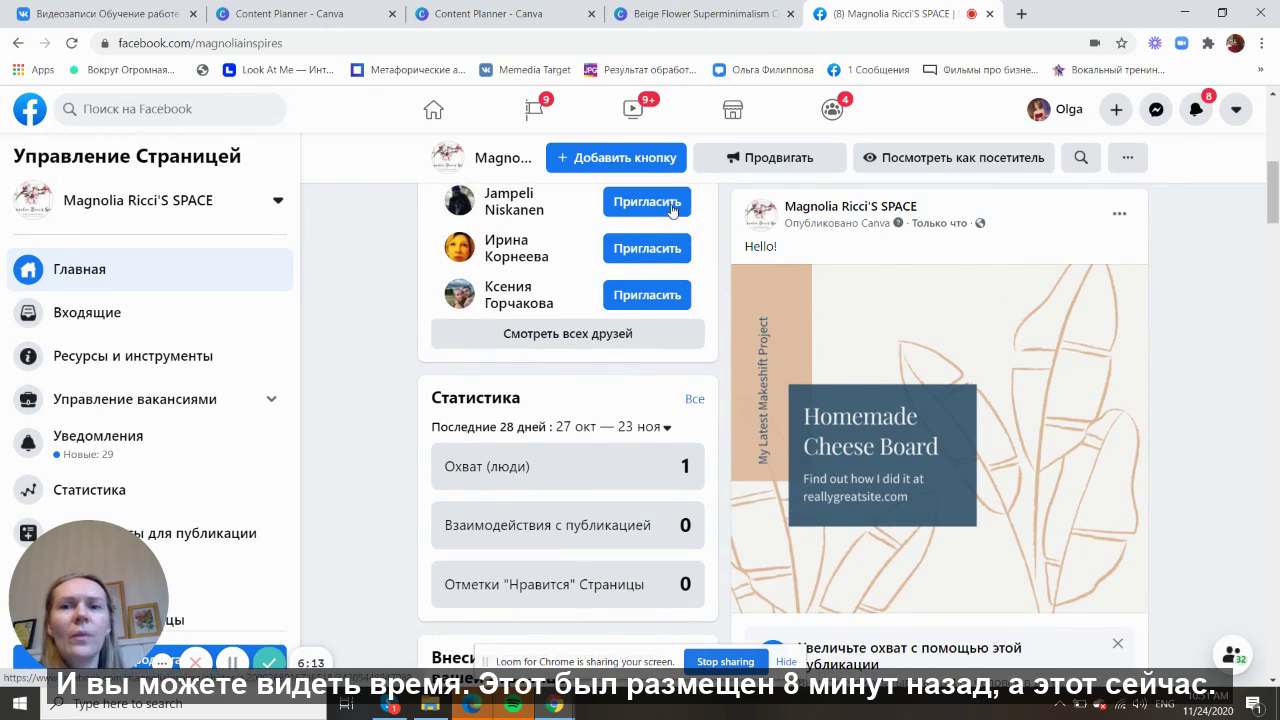
pyautogui.click(480, 13)
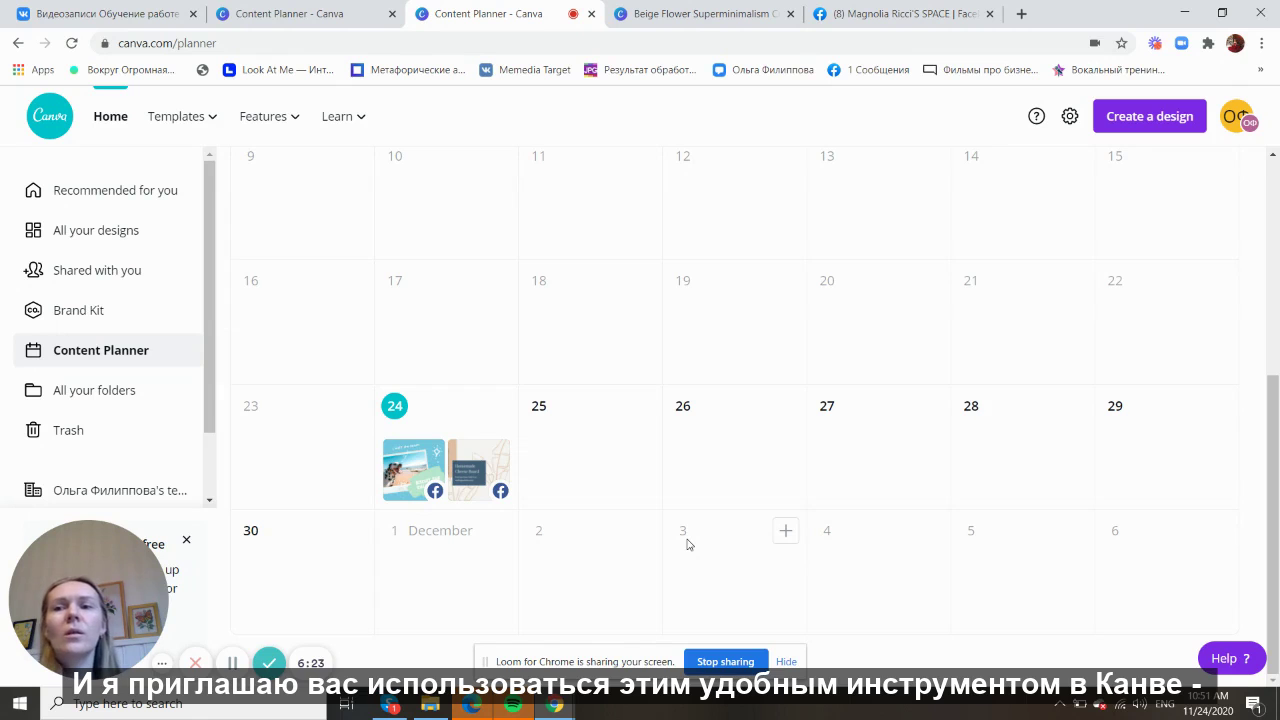
pyautogui.moveTo(292, 116)
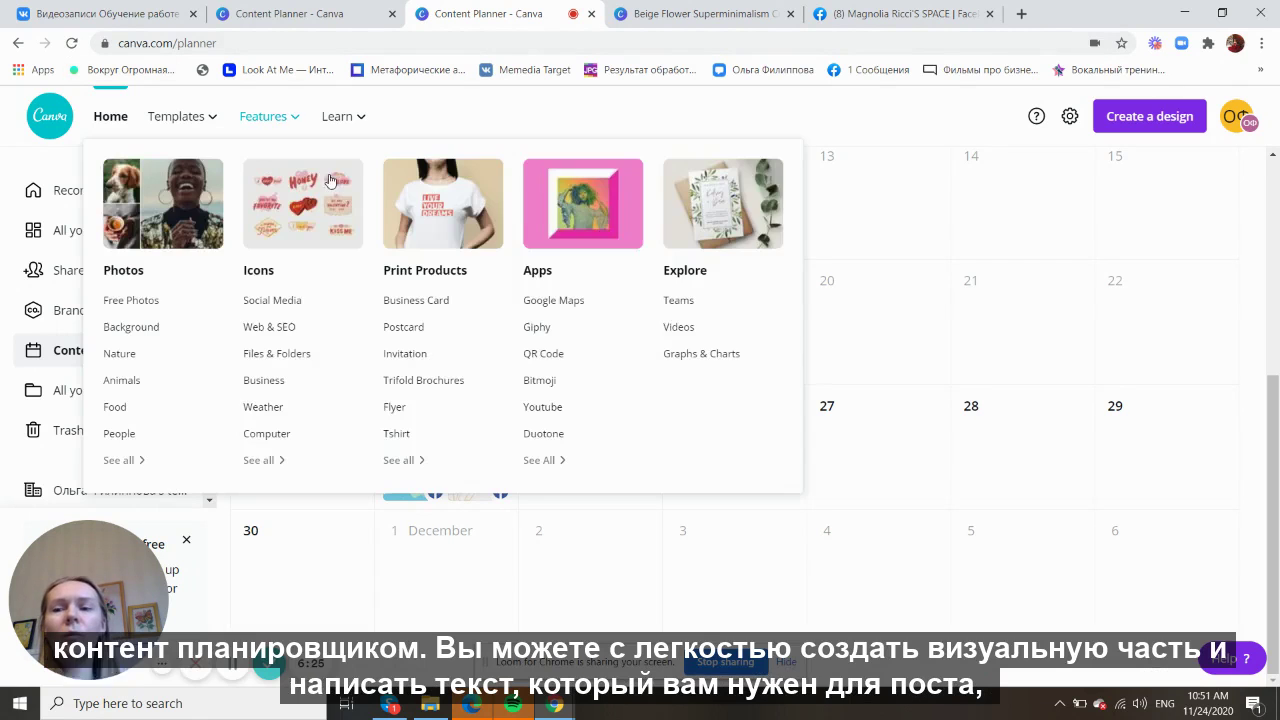